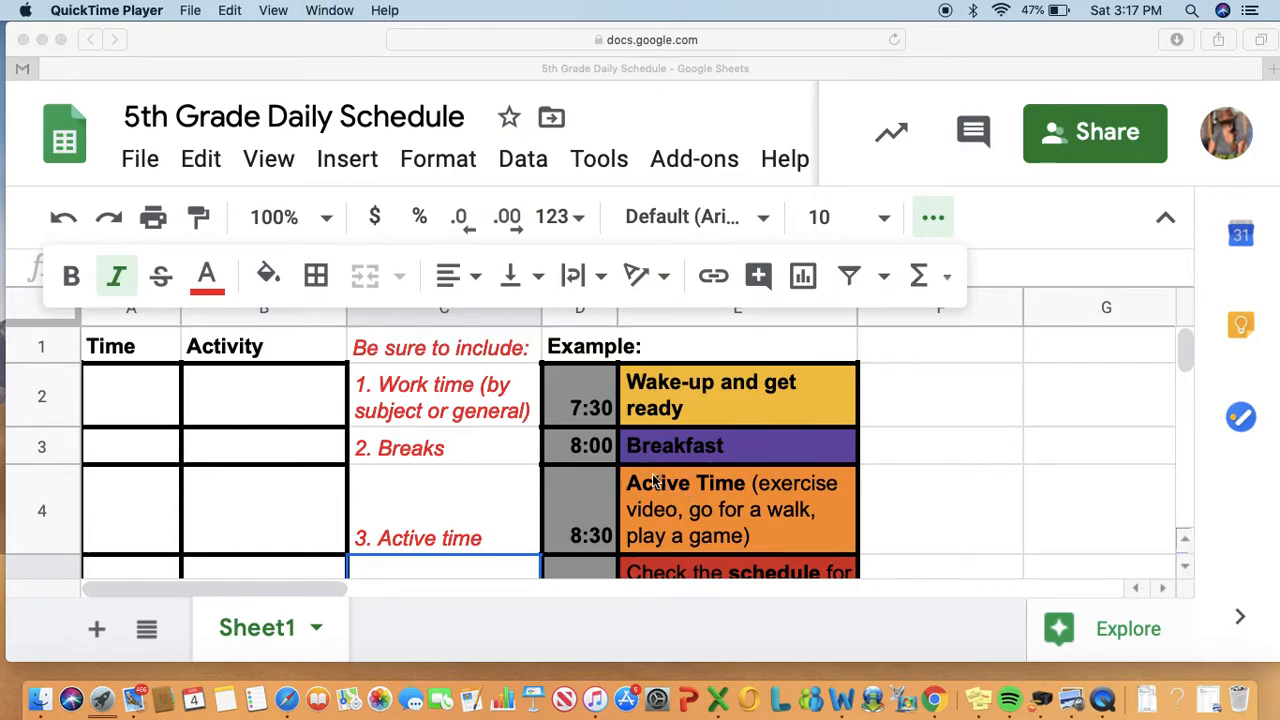
Step: Review the list of items to include and the full example schedule down to the Dismissal row
scroll(653, 480, "down", 10)
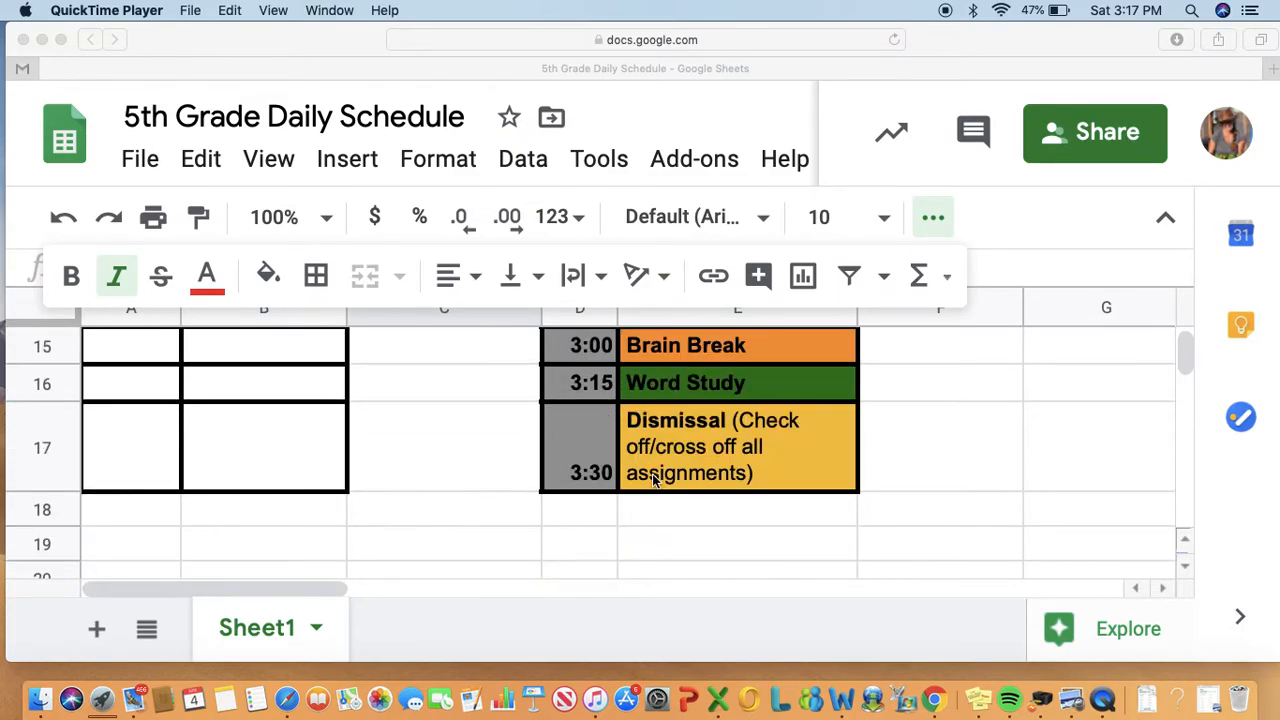
scroll(653, 480, "up", 10)
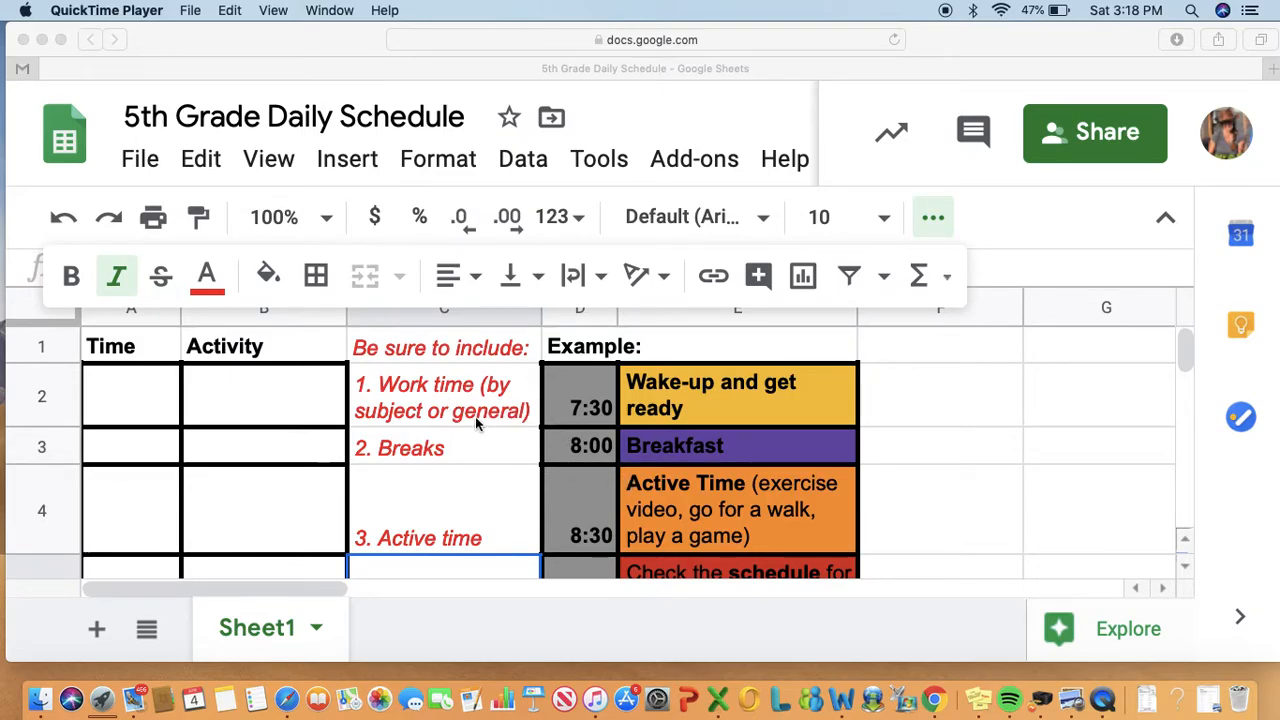
scroll(480, 458, "down", 3)
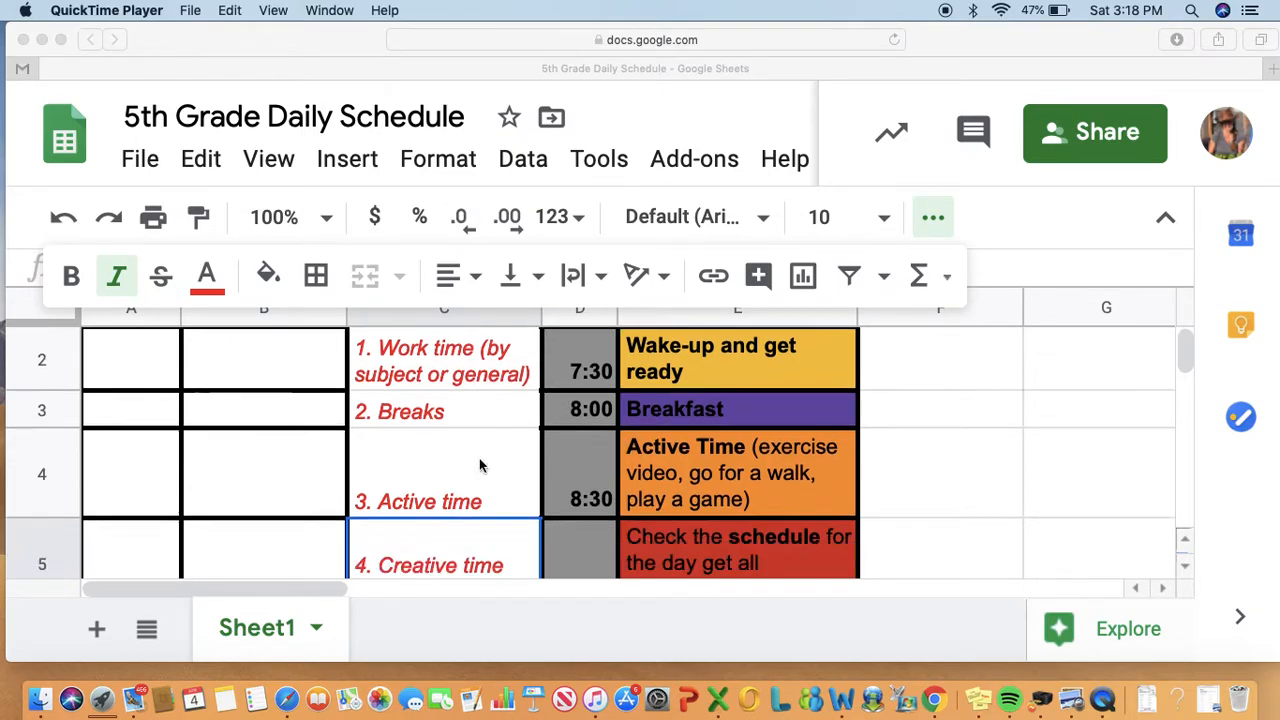
scroll(478, 460, "up", 2)
scroll(474, 463, "down", 2)
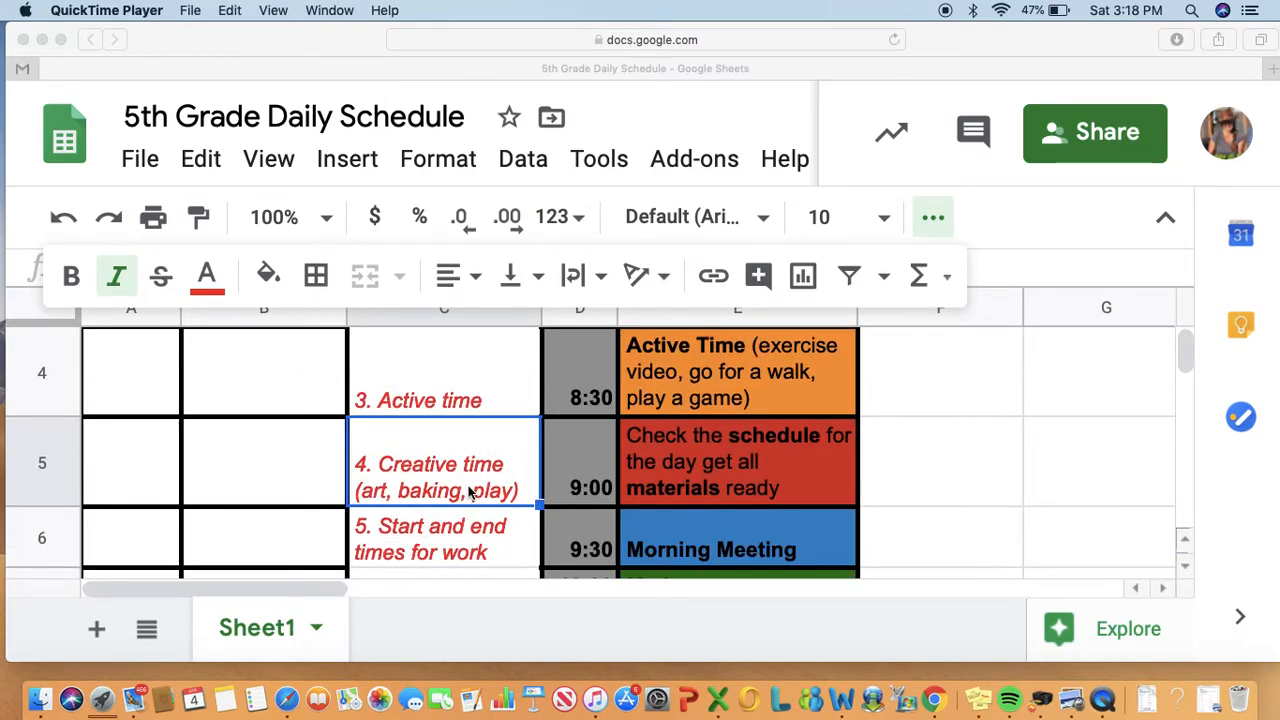
scroll(470, 492, "down", 2)
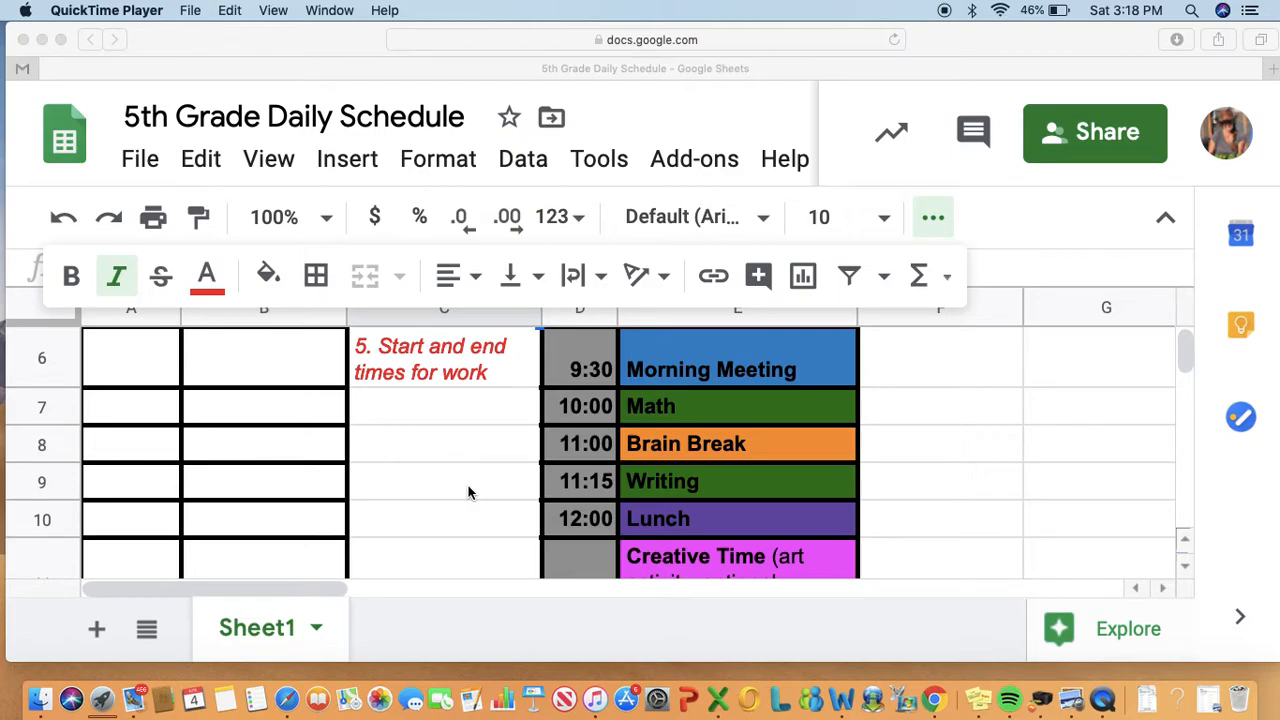
scroll(470, 492, "up", 5)
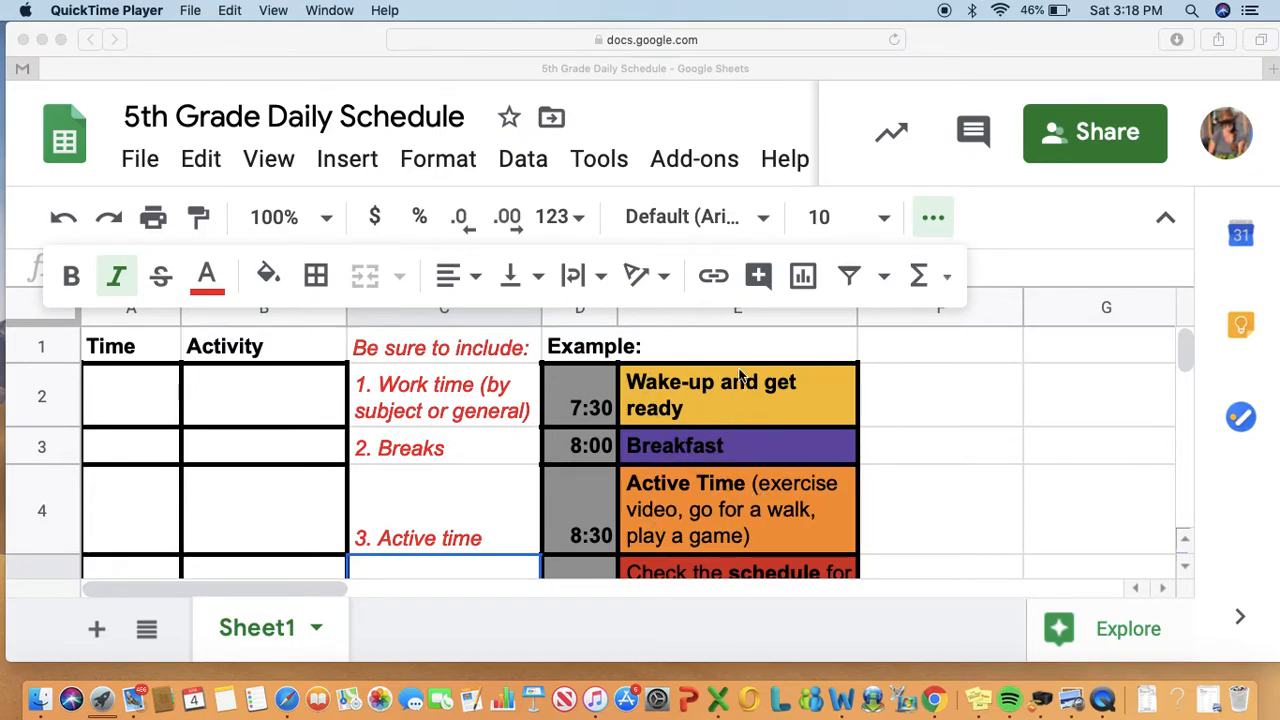
scroll(768, 420, "down", 2)
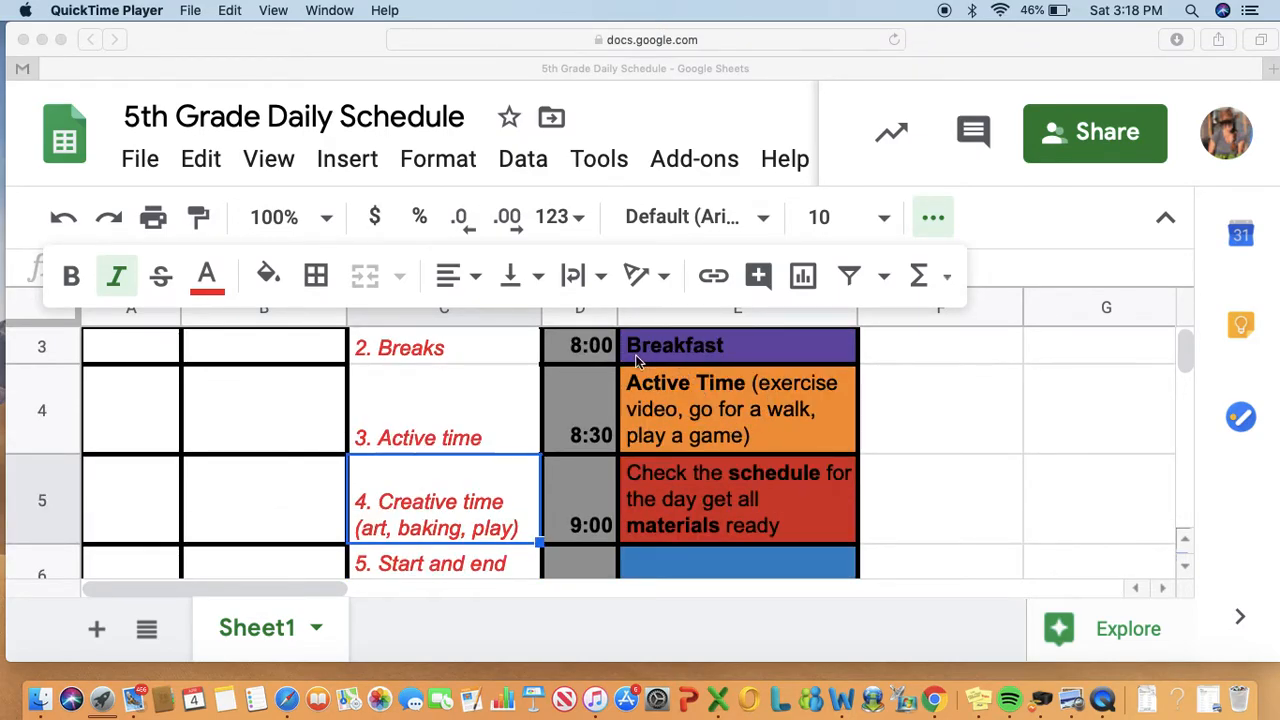
scroll(704, 478, "down", 3)
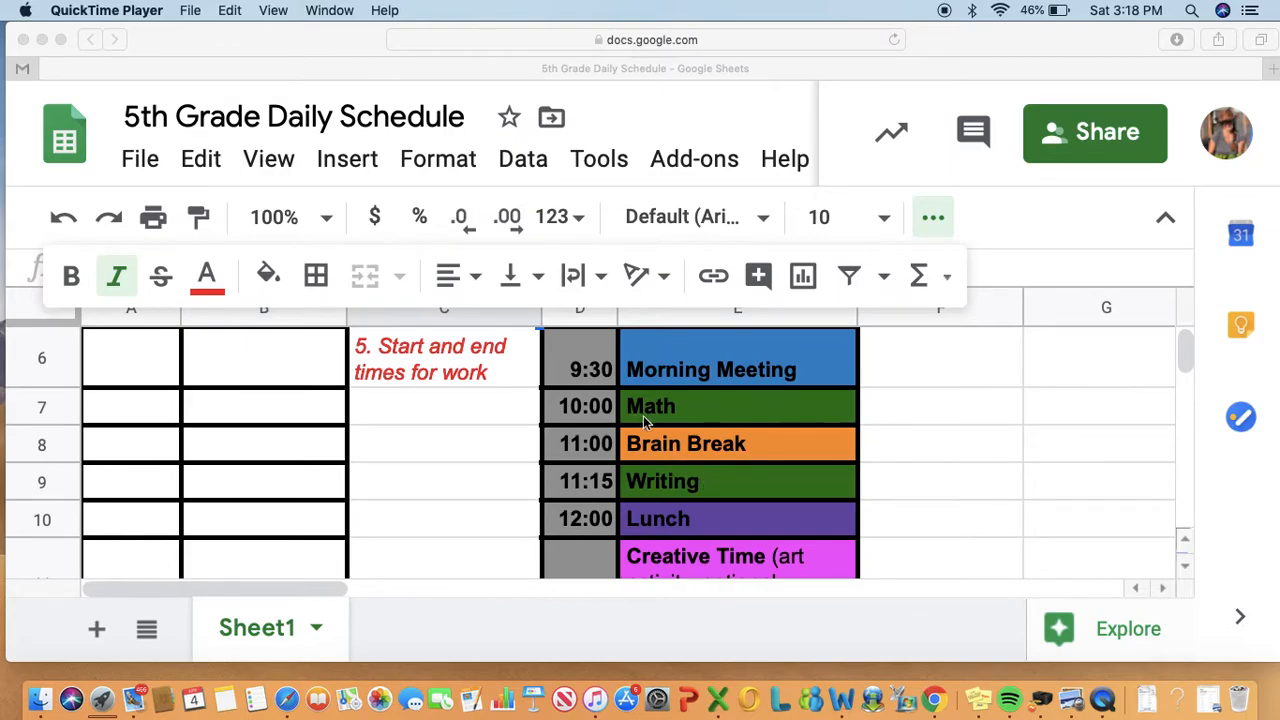
scroll(704, 508, "down", 5)
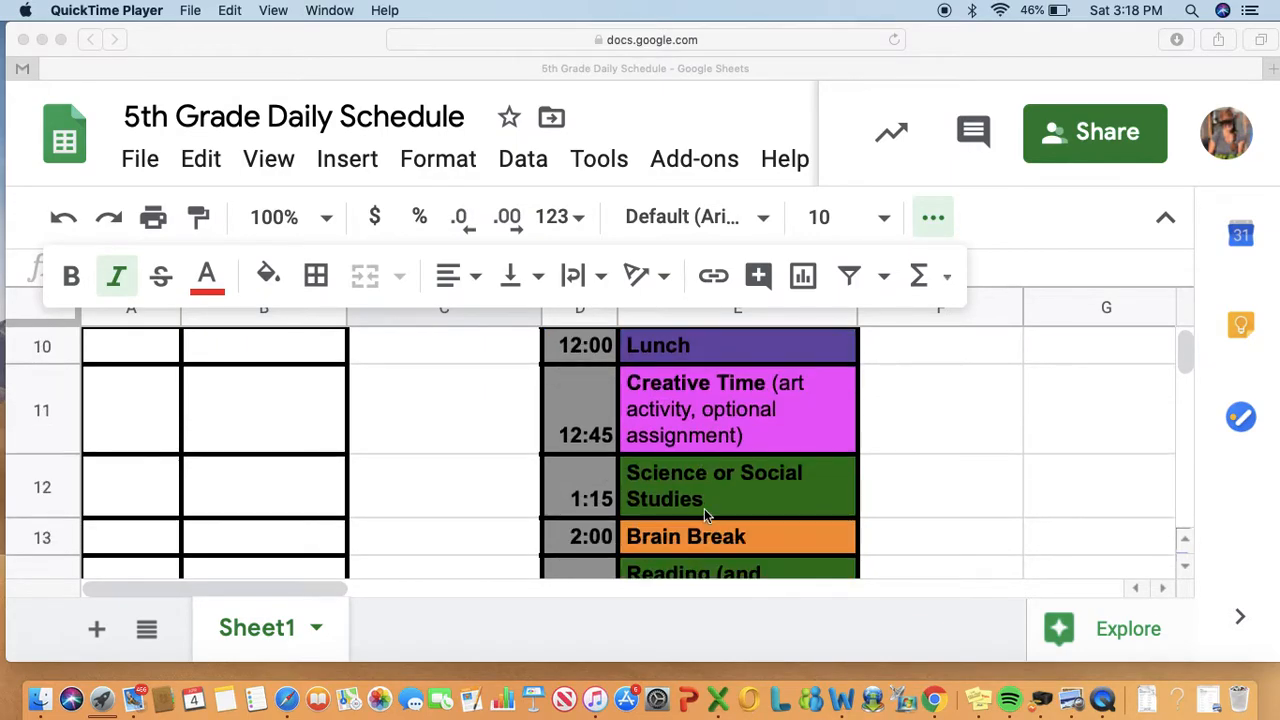
scroll(704, 510, "down", 3)
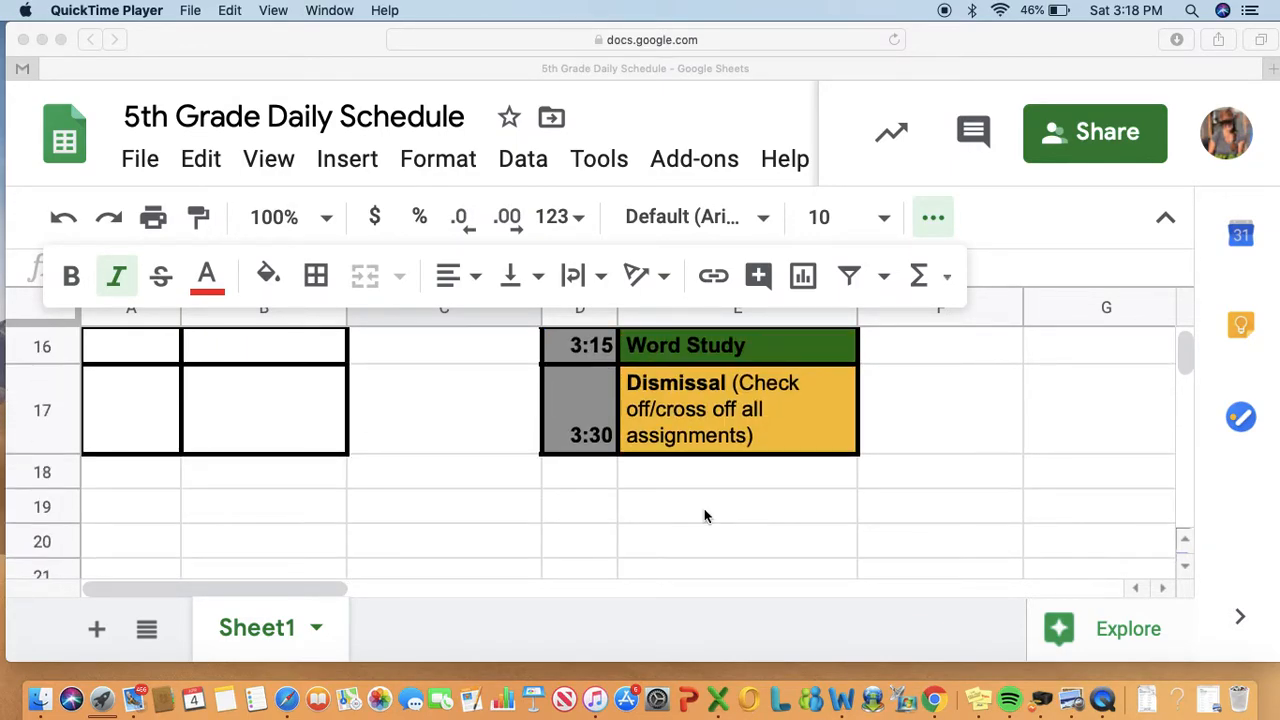
scroll(704, 512, "up", 10)
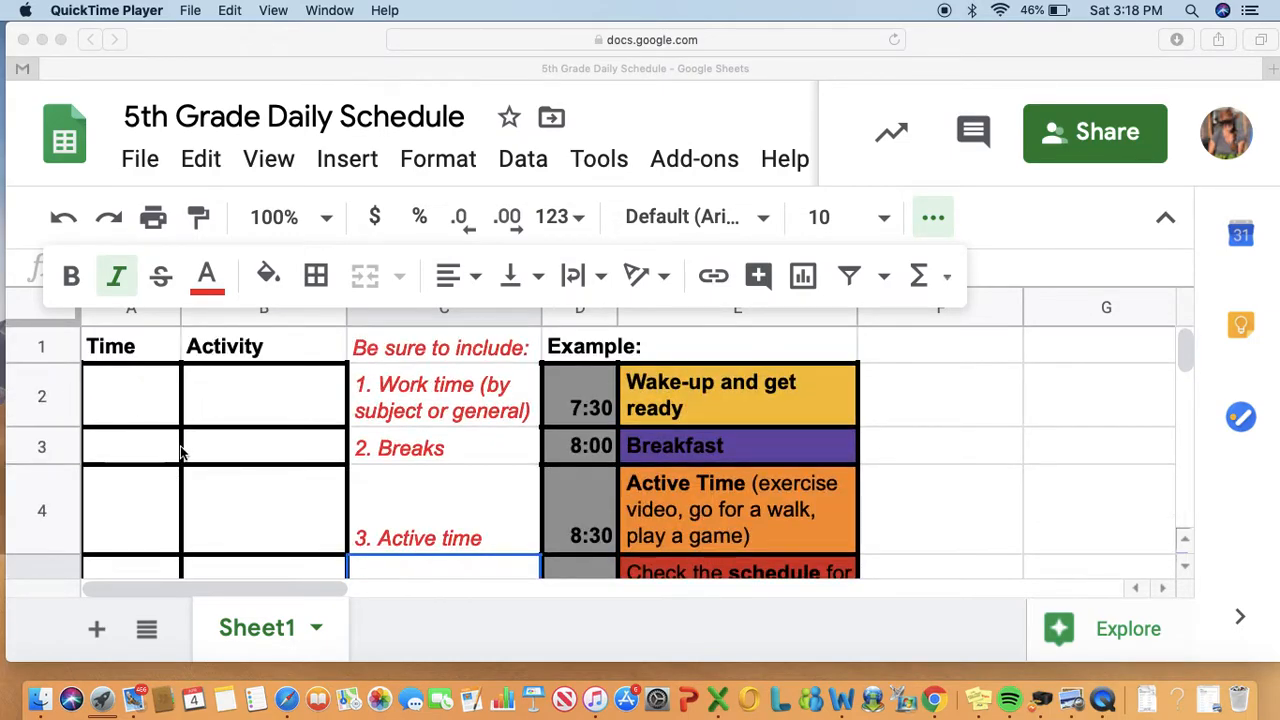
Step: Fill in the first schedule row with the time 8:00 AM and the activity "Wake-up"
double_click(127, 404)
type("8")
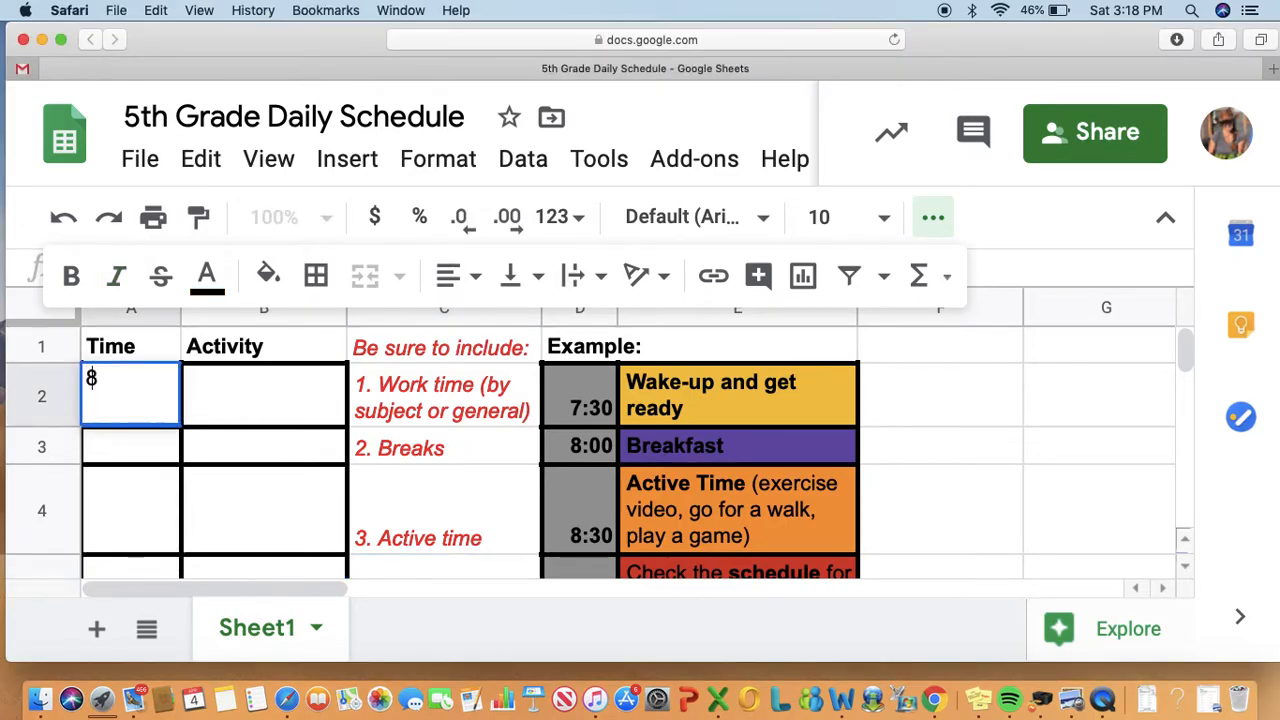
type(":00 AM")
left_click(222, 397)
type("Wake")
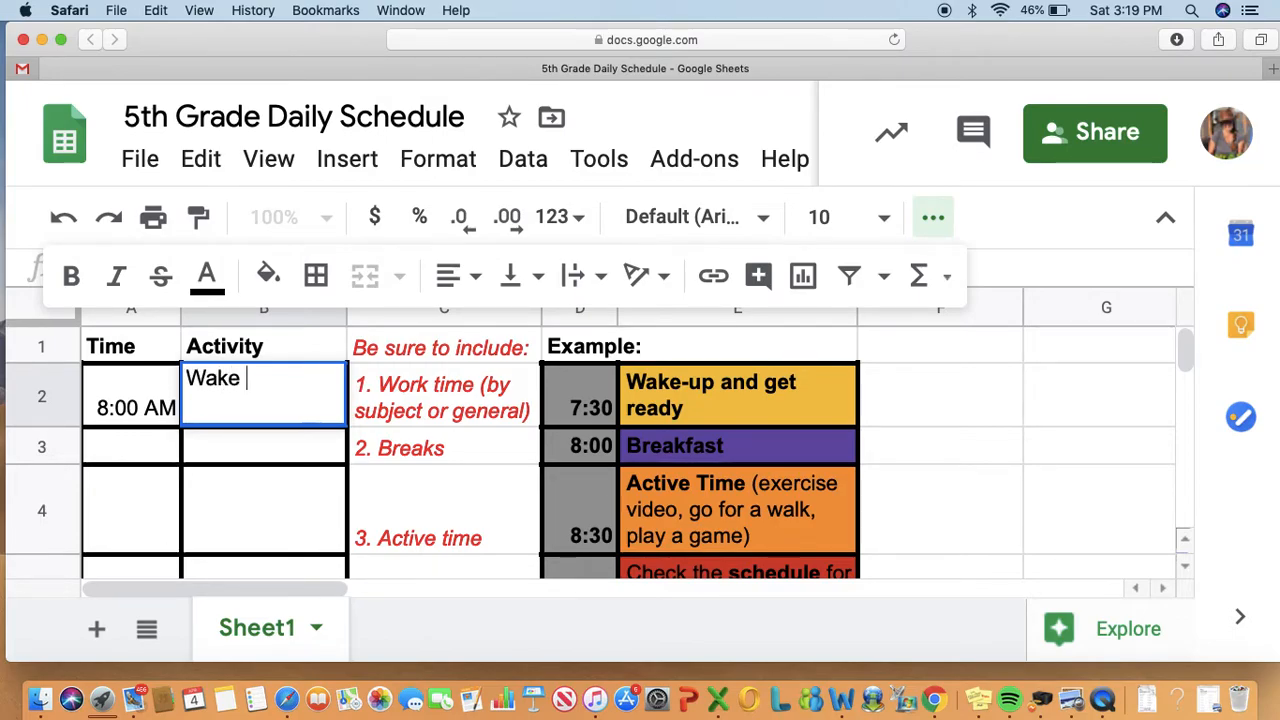
key("BackSpace")
type("-up")
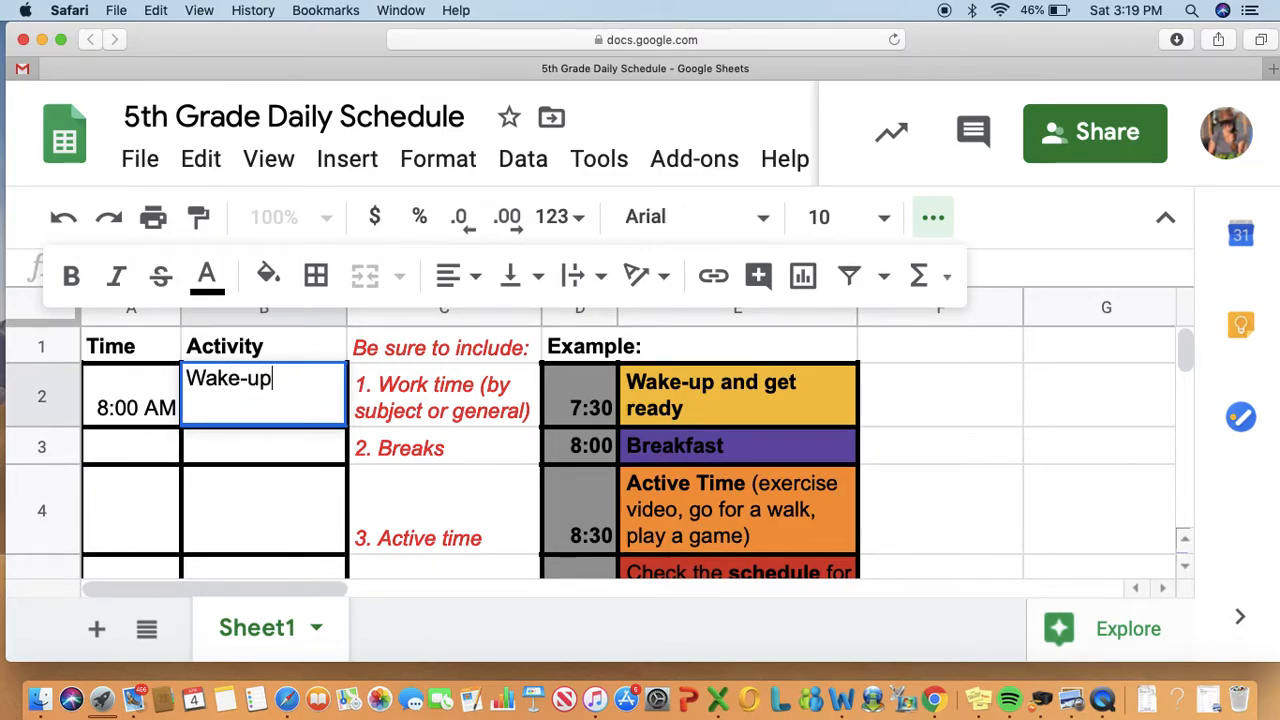
left_click(254, 432)
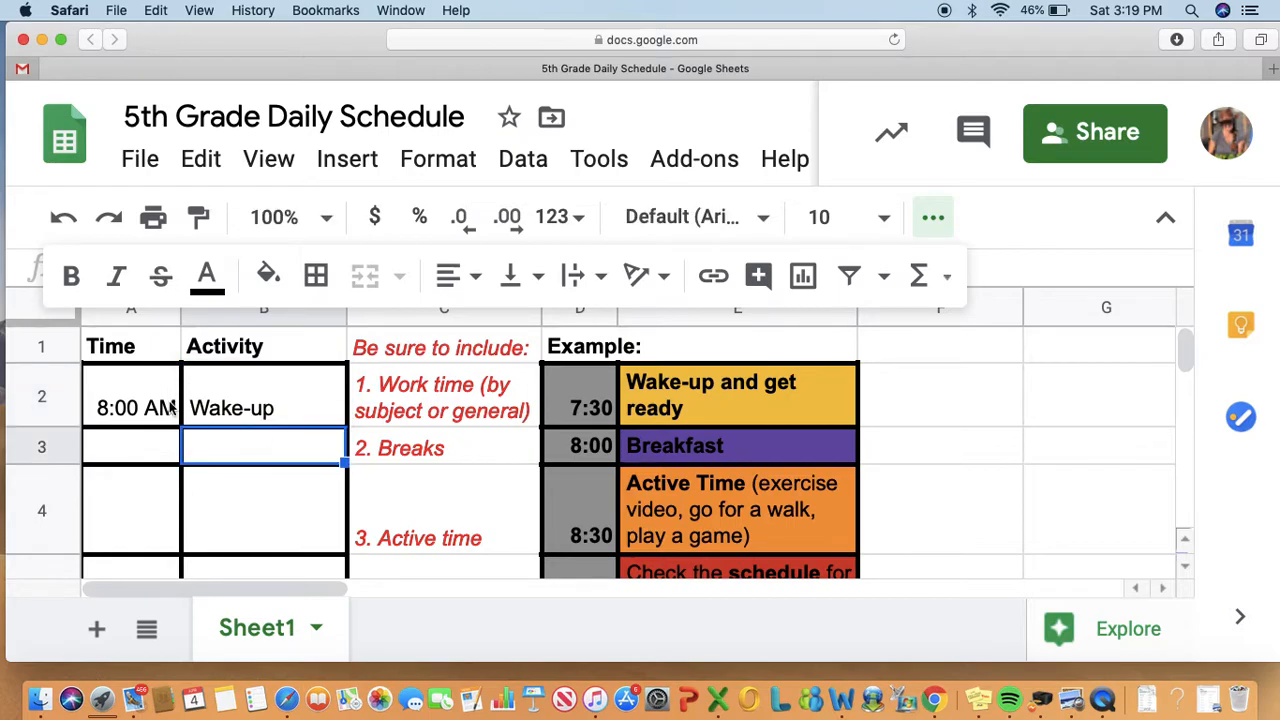
left_click(156, 404)
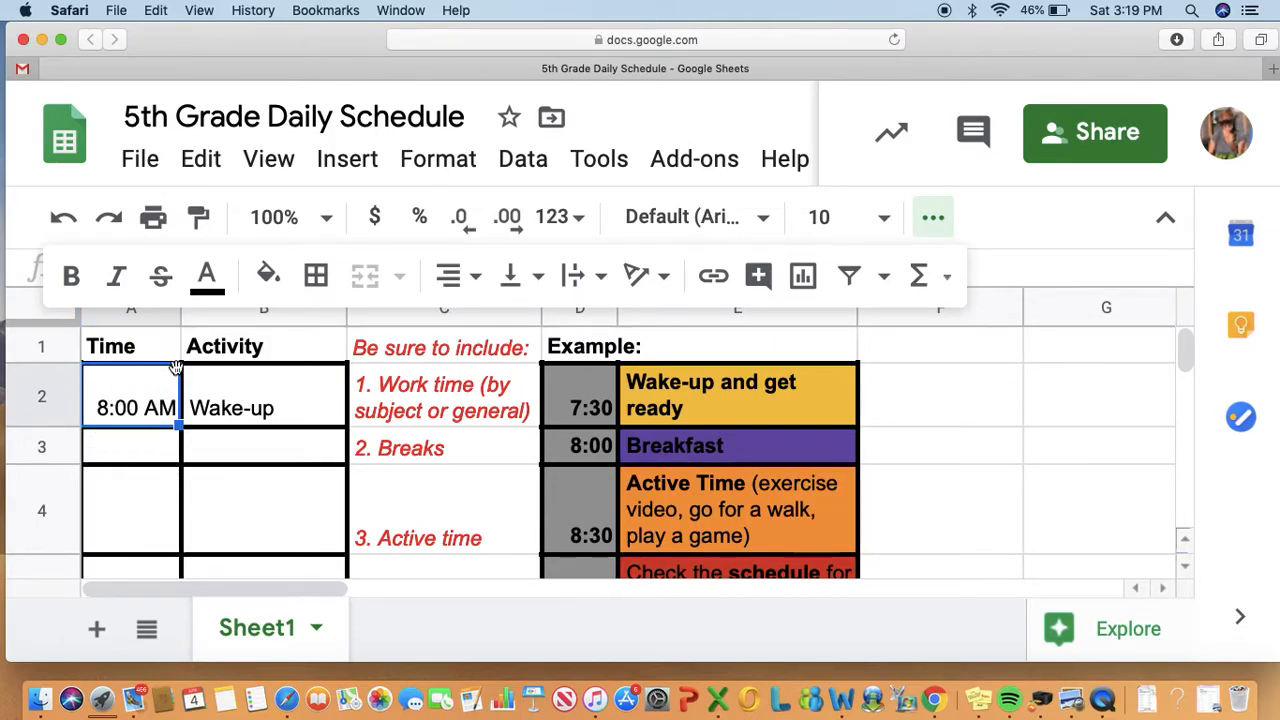
left_click(257, 389)
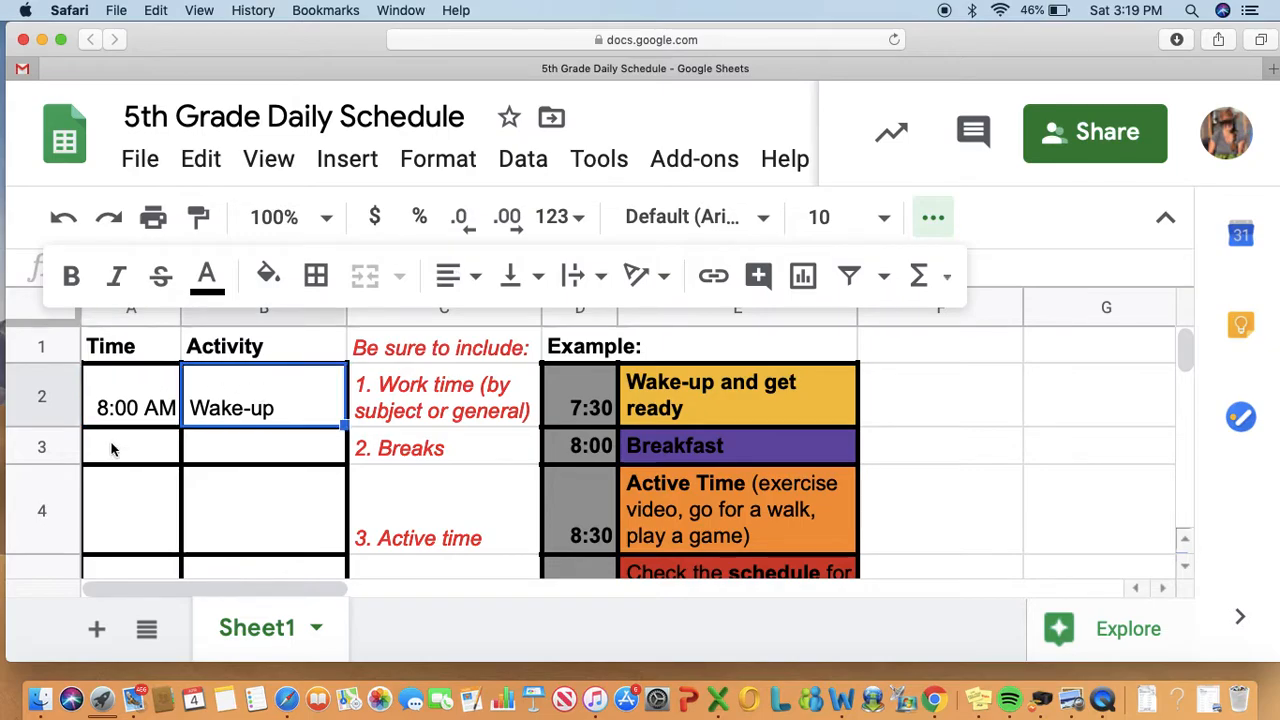
Step: Fill in row 3 of the schedule with the time 8:30 AM and the activity "Eat Breakfast"
left_click(145, 455)
double_click(145, 455)
type("8:30 AM")
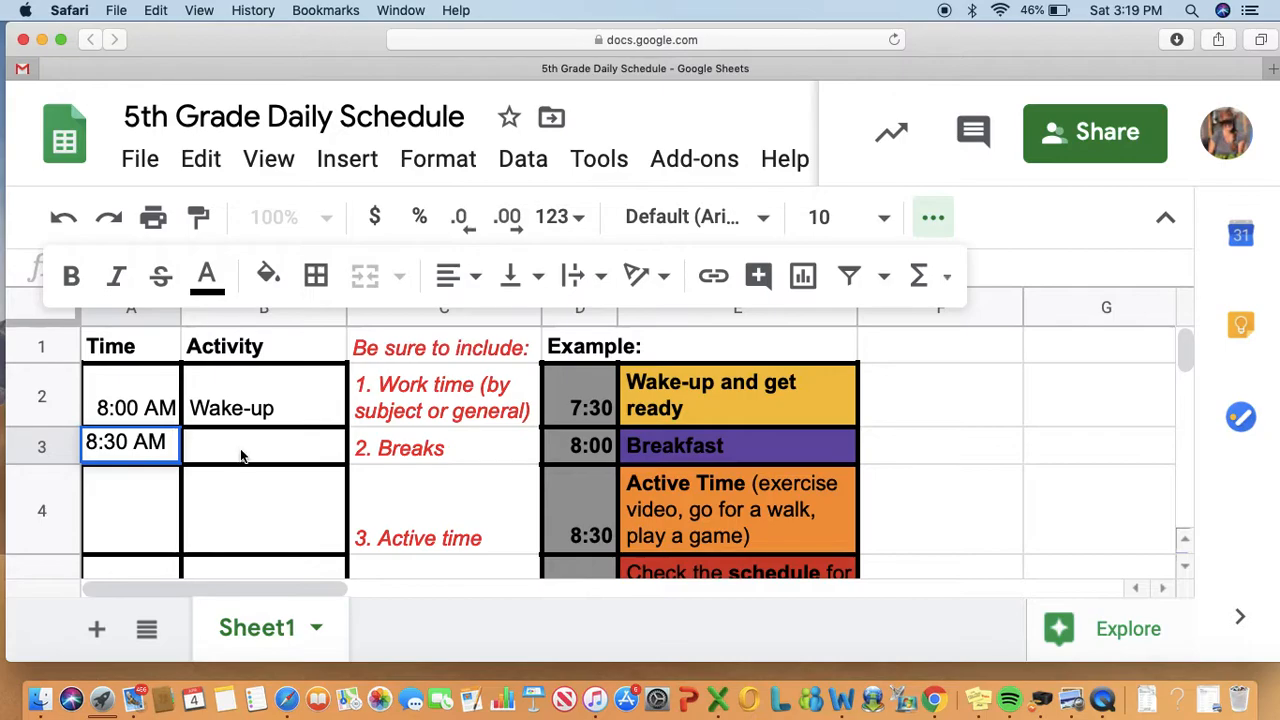
left_click(240, 448)
type("Eat Breakfast")
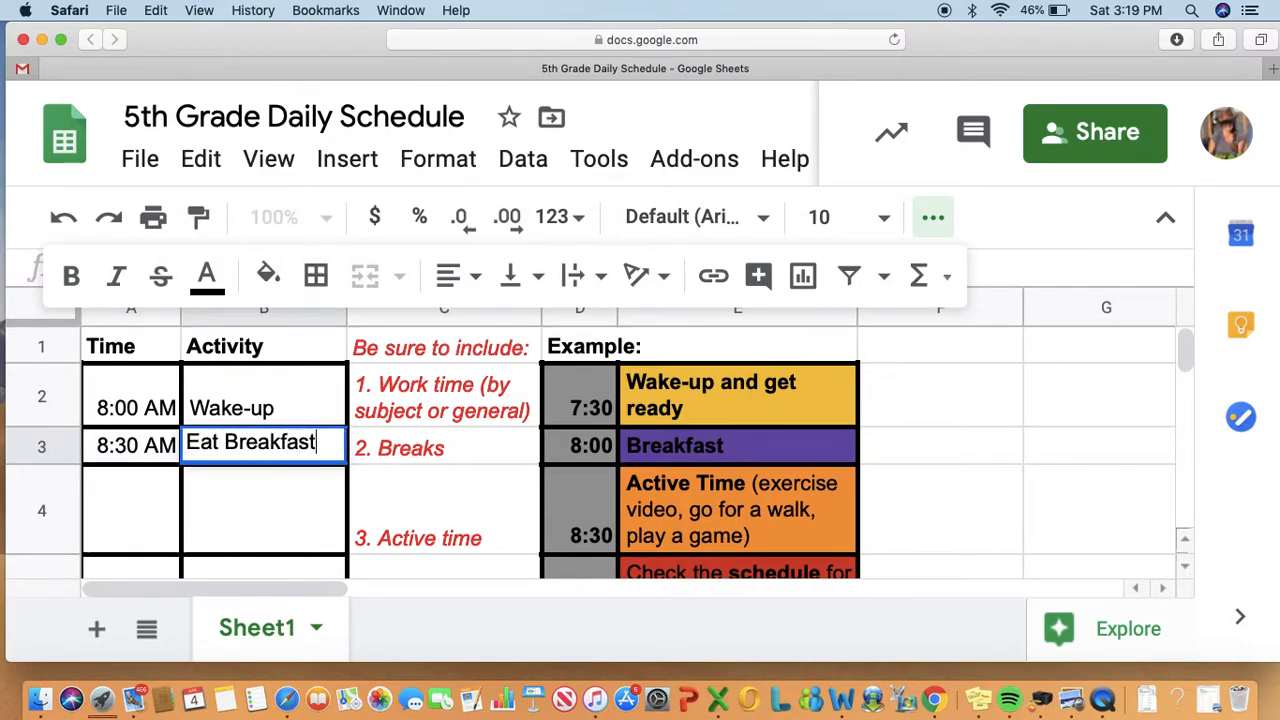
Step: Fill in row 4 of the schedule with the time 9:00 AM and the activity "Active Time (Take dog for a walk)"
left_click(144, 490)
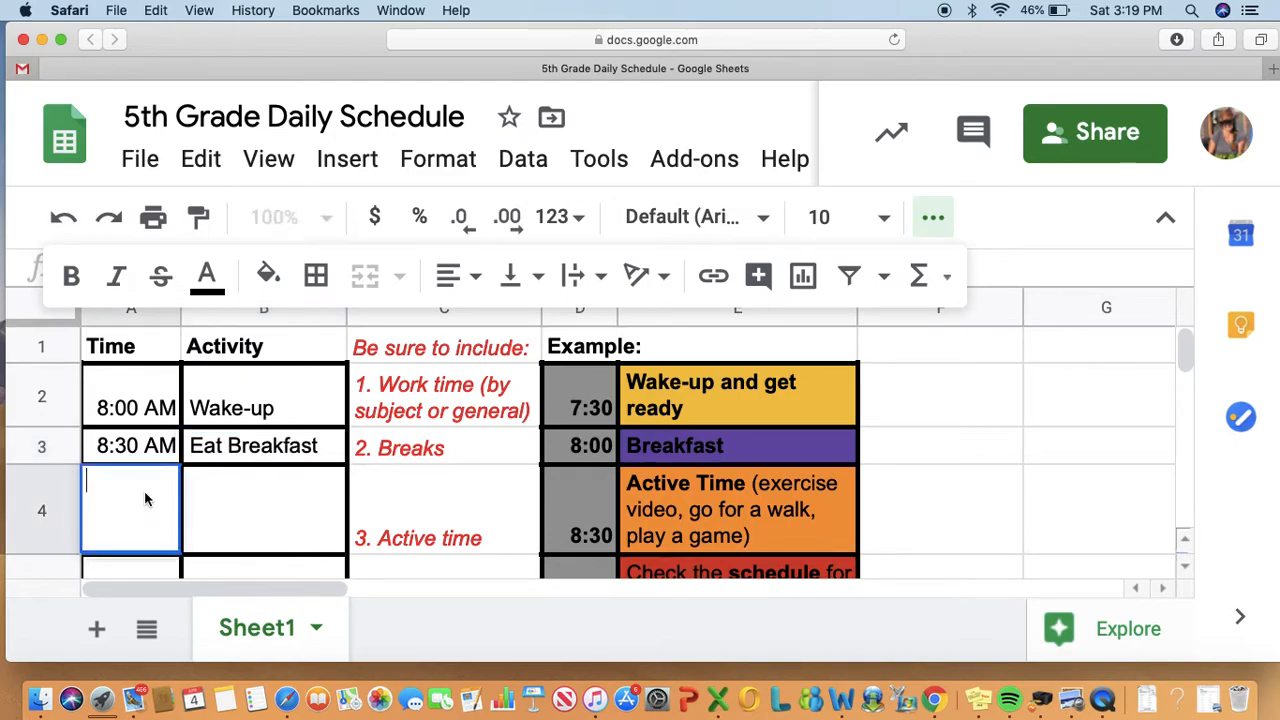
type("8")
key("BackSpace")
type("9:00 AM")
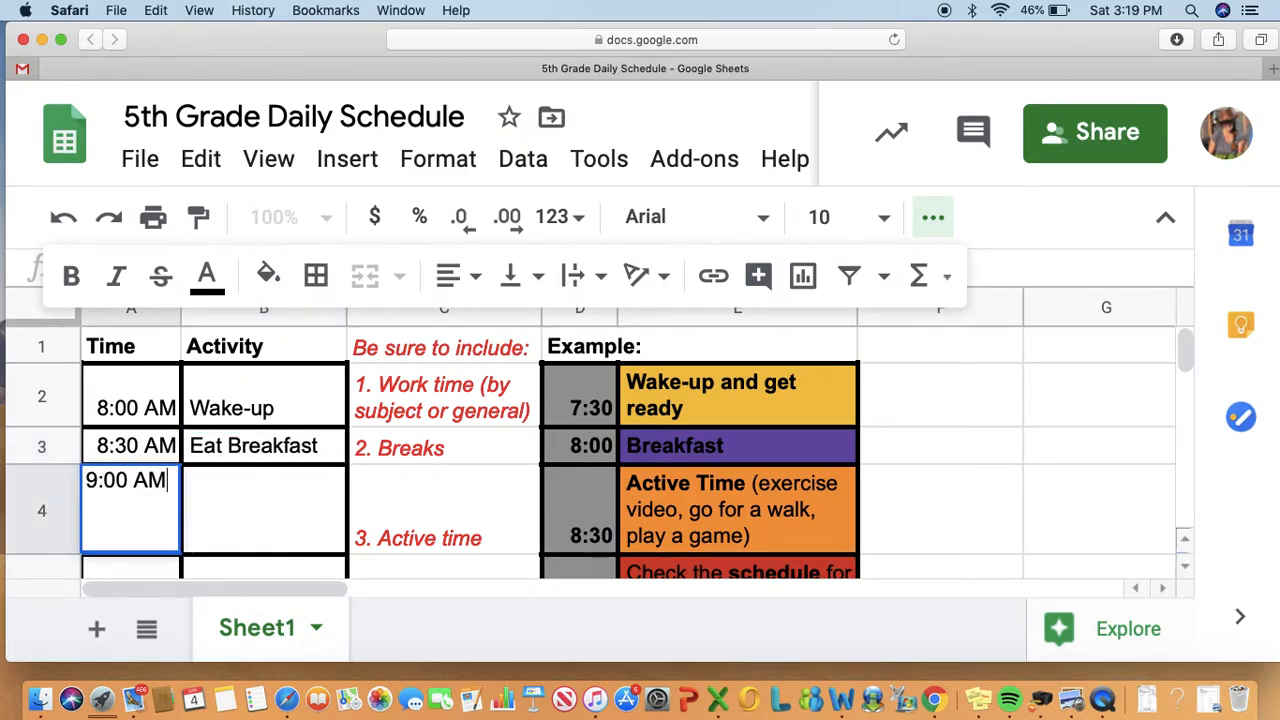
left_click(238, 509)
type("Active ")
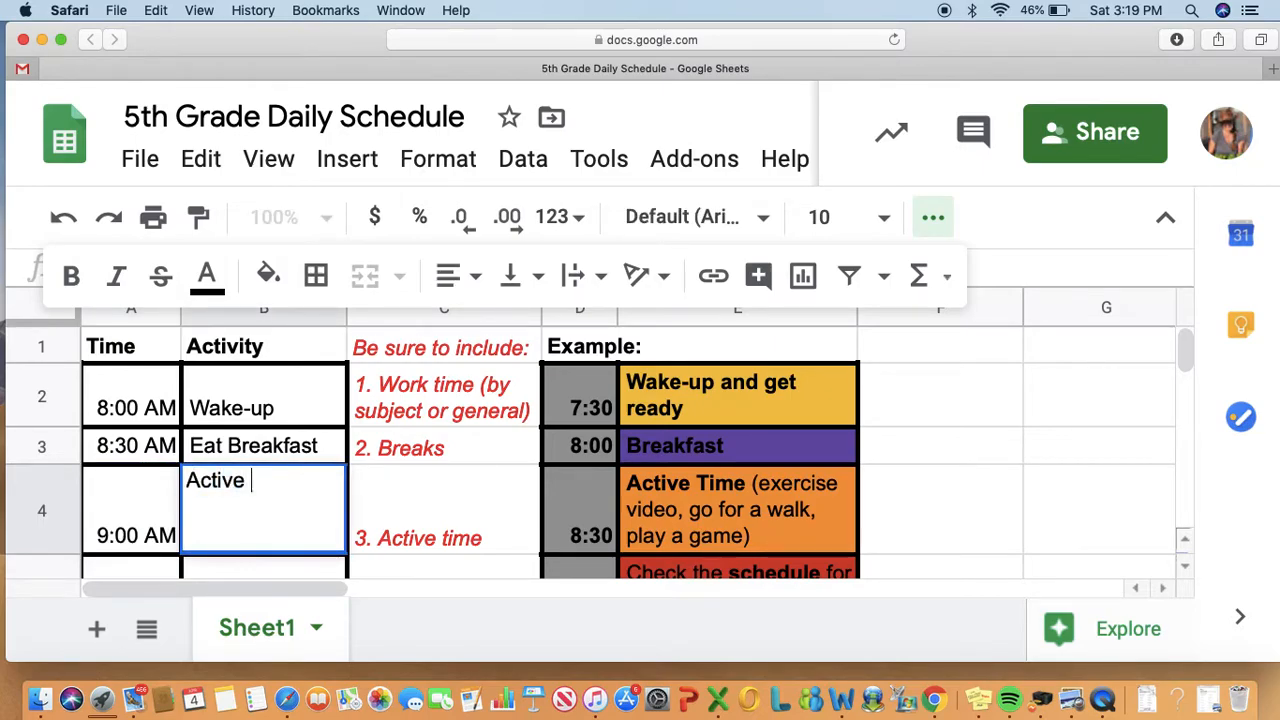
type("Time (Take do")
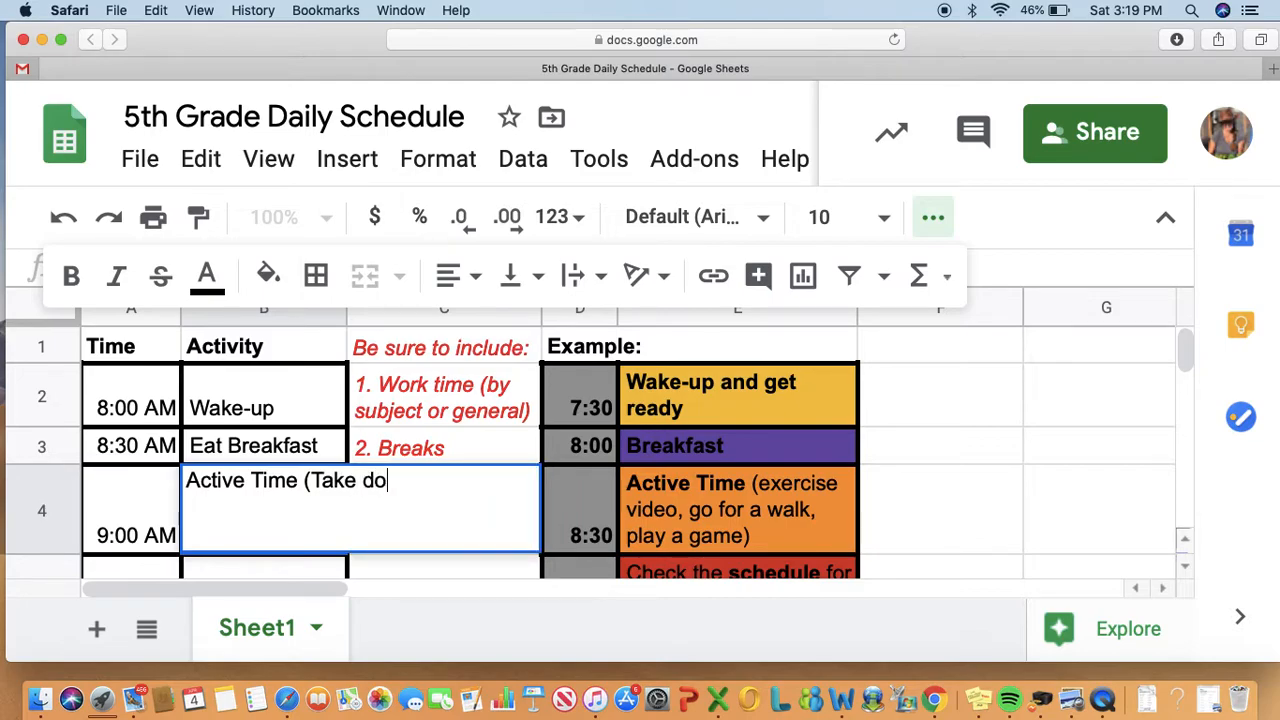
type("g for a walk)")
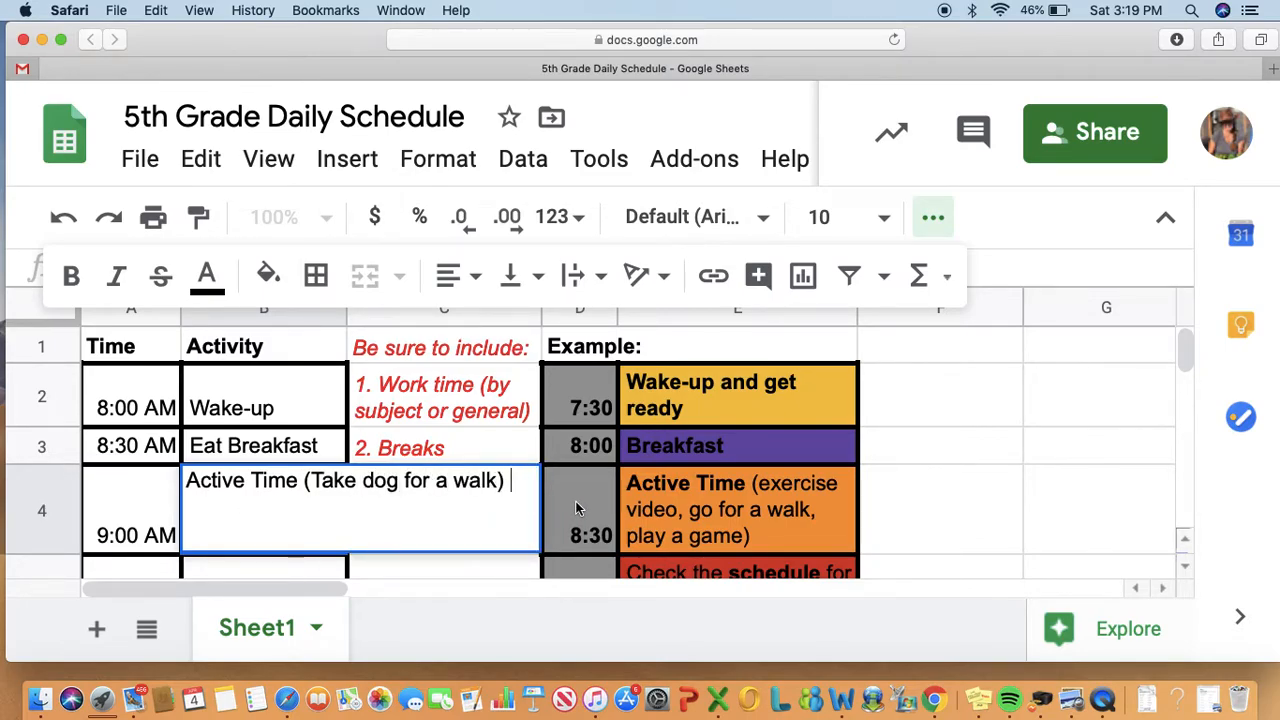
left_click(575, 501)
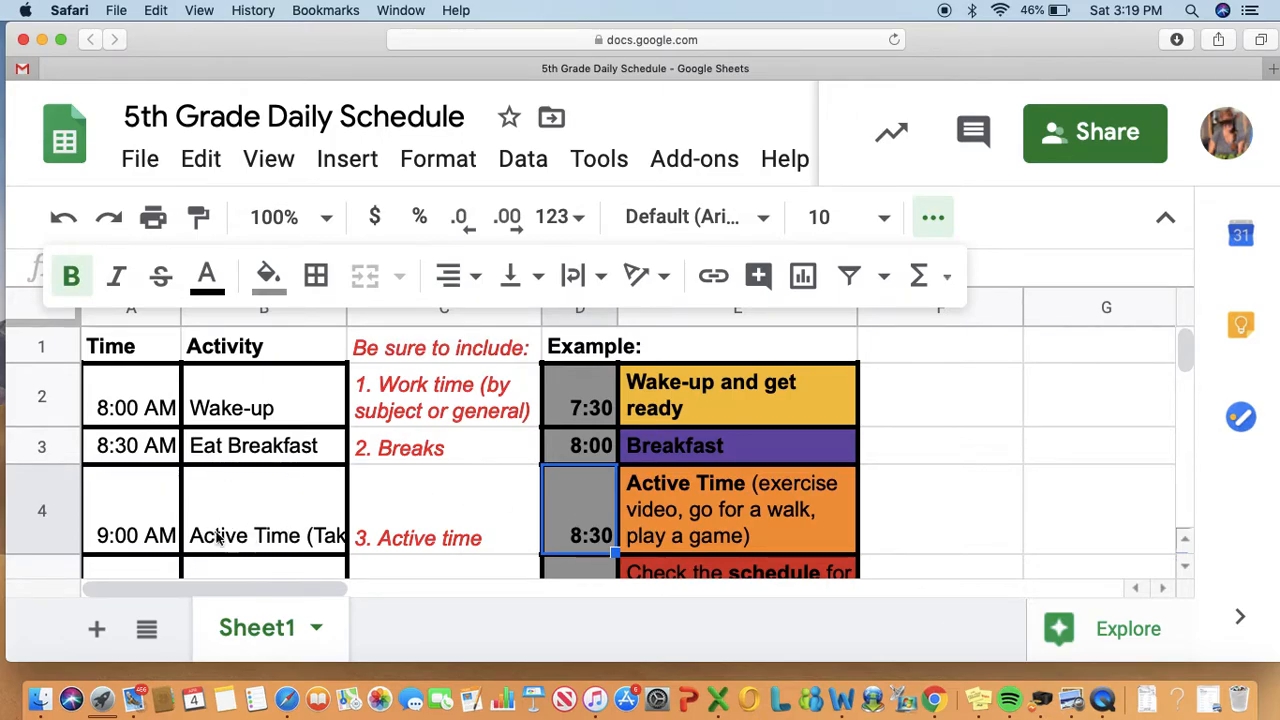
Step: Set the text wrapping of the Active Time activity cell B4 to Wrap
left_click(244, 516)
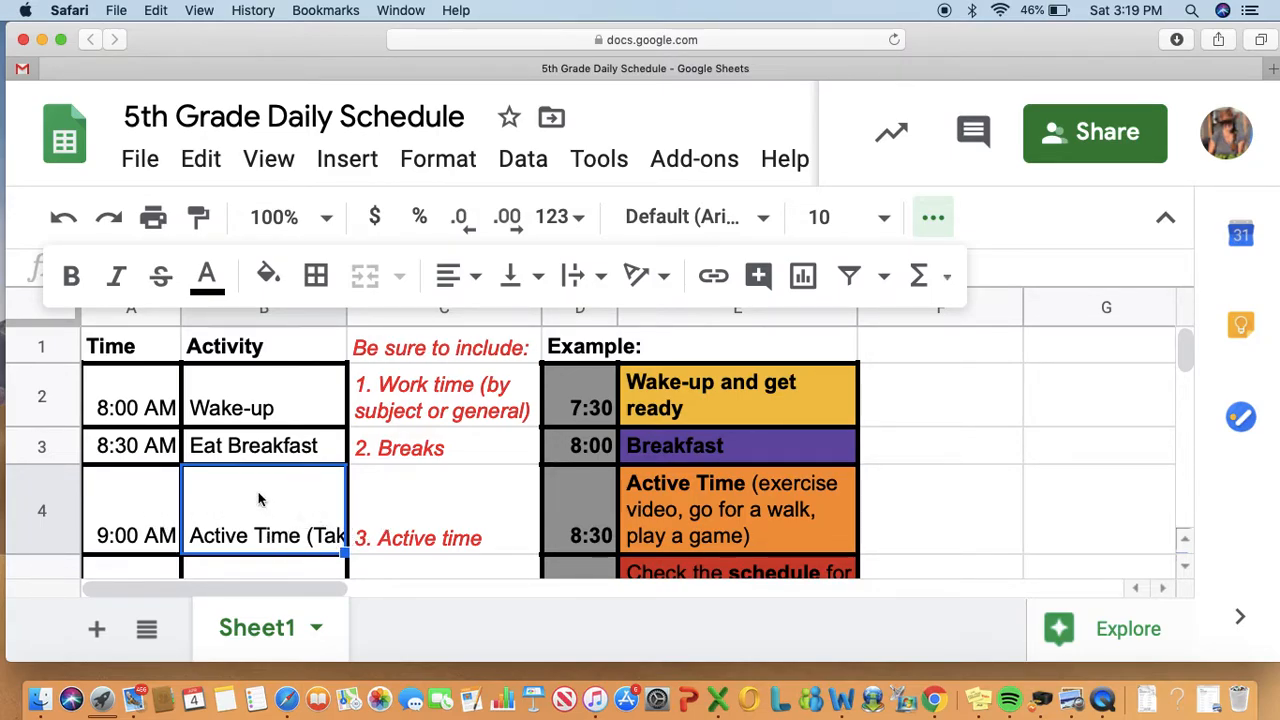
left_click(447, 172)
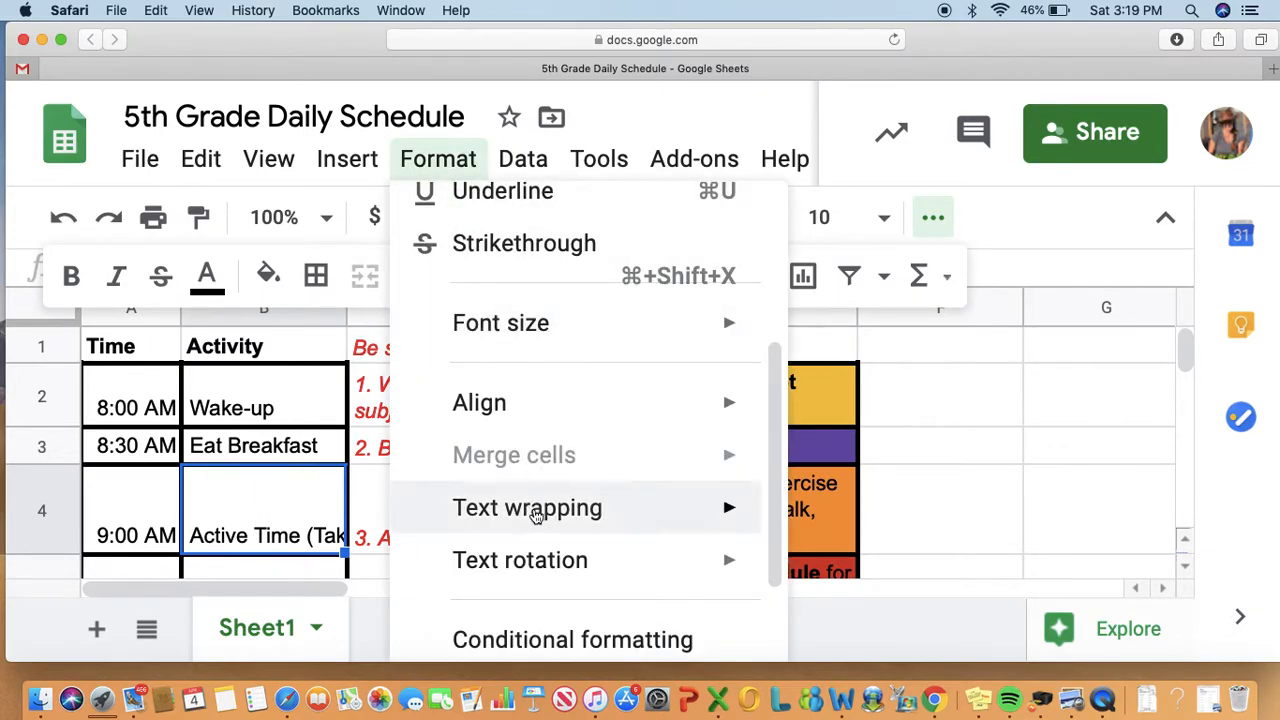
mouse_move(534, 517)
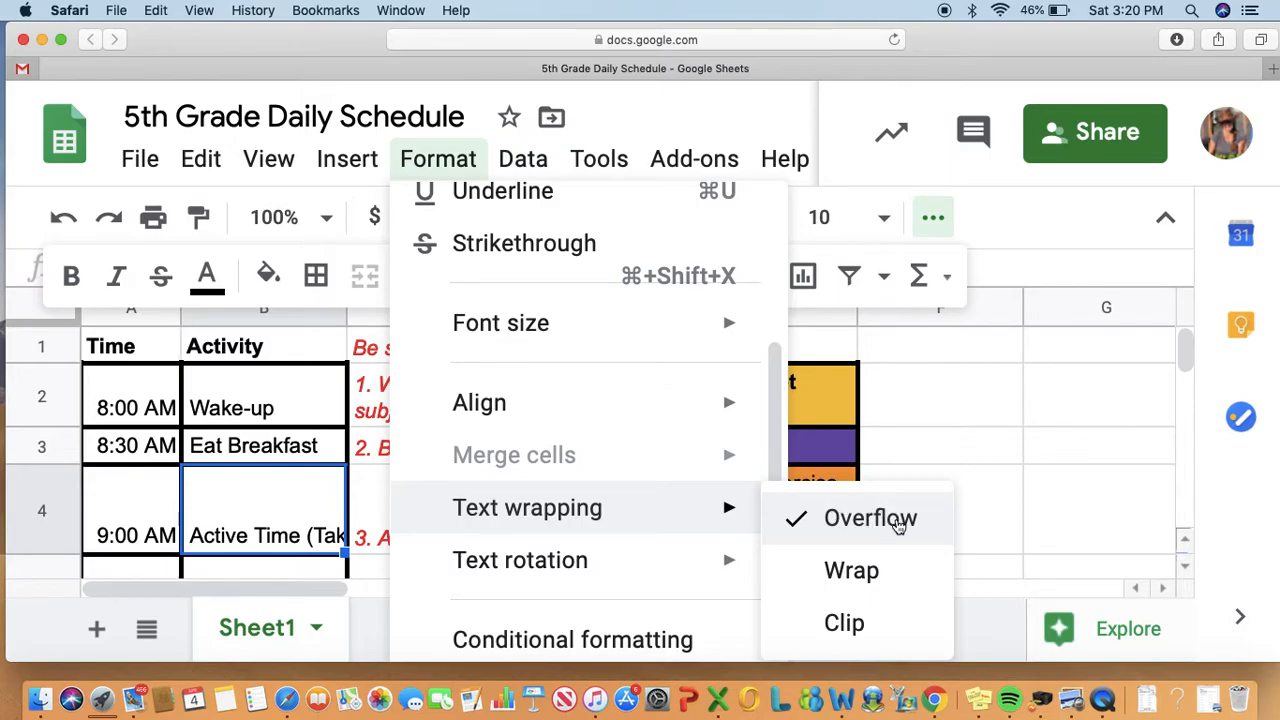
left_click(851, 580)
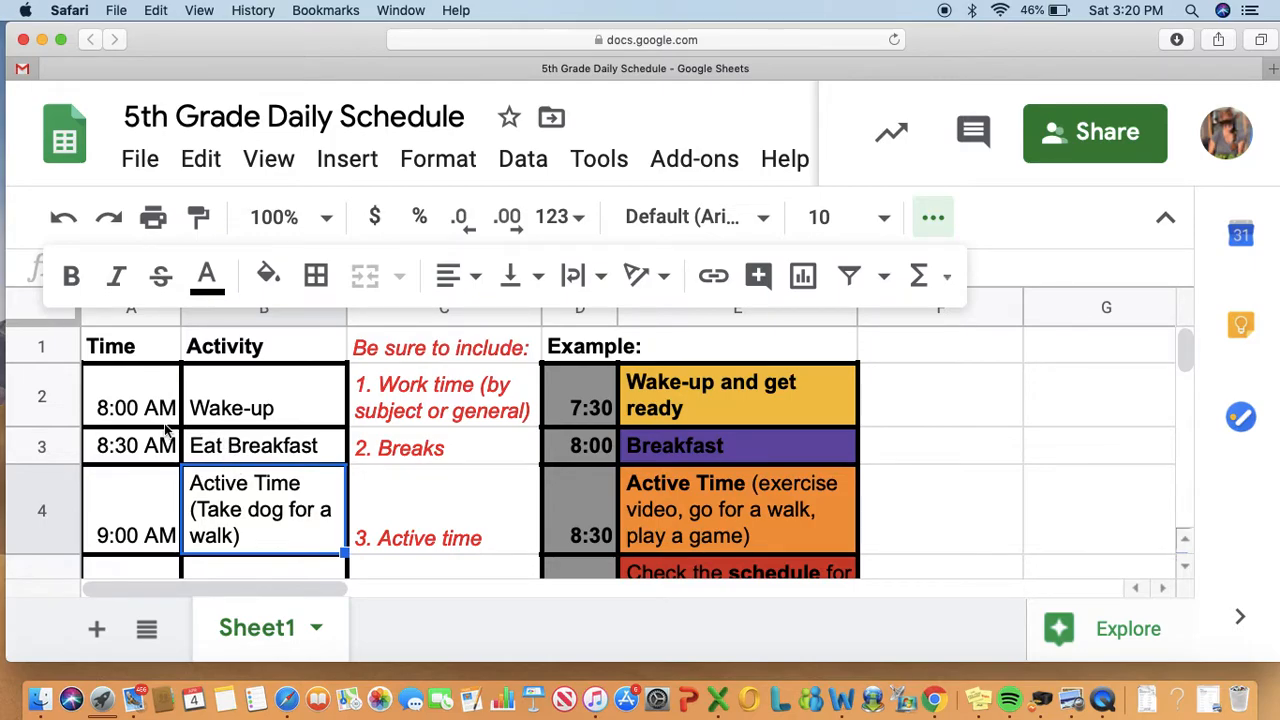
scroll(282, 535, "down", 1)
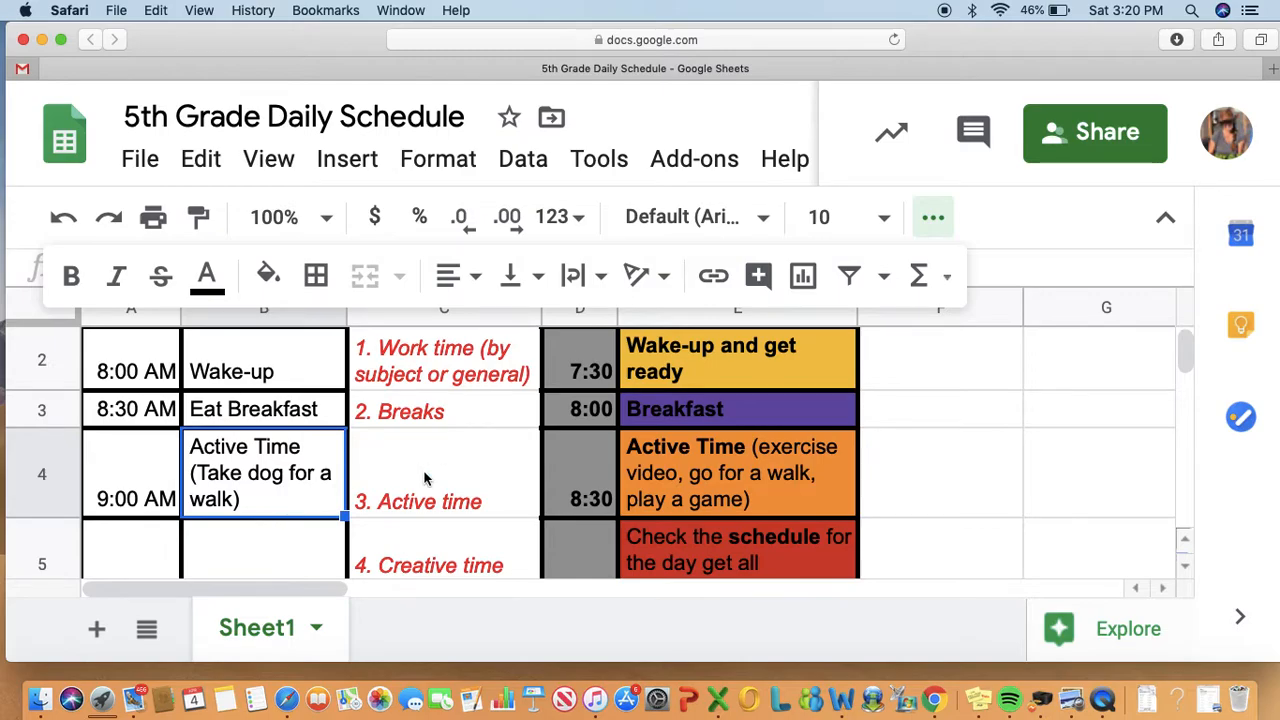
scroll(262, 476, "up", 1)
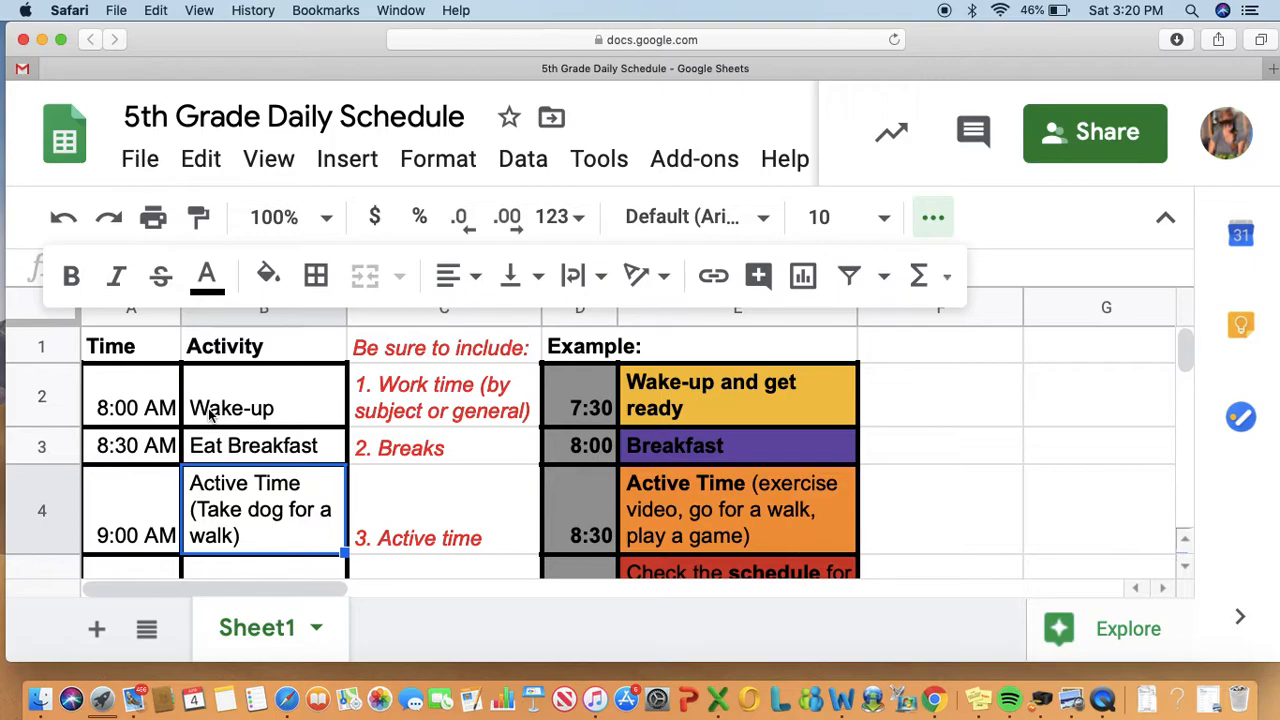
Step: Fill the Wake-up activity cell B2 with a cyan background color
left_click(249, 398)
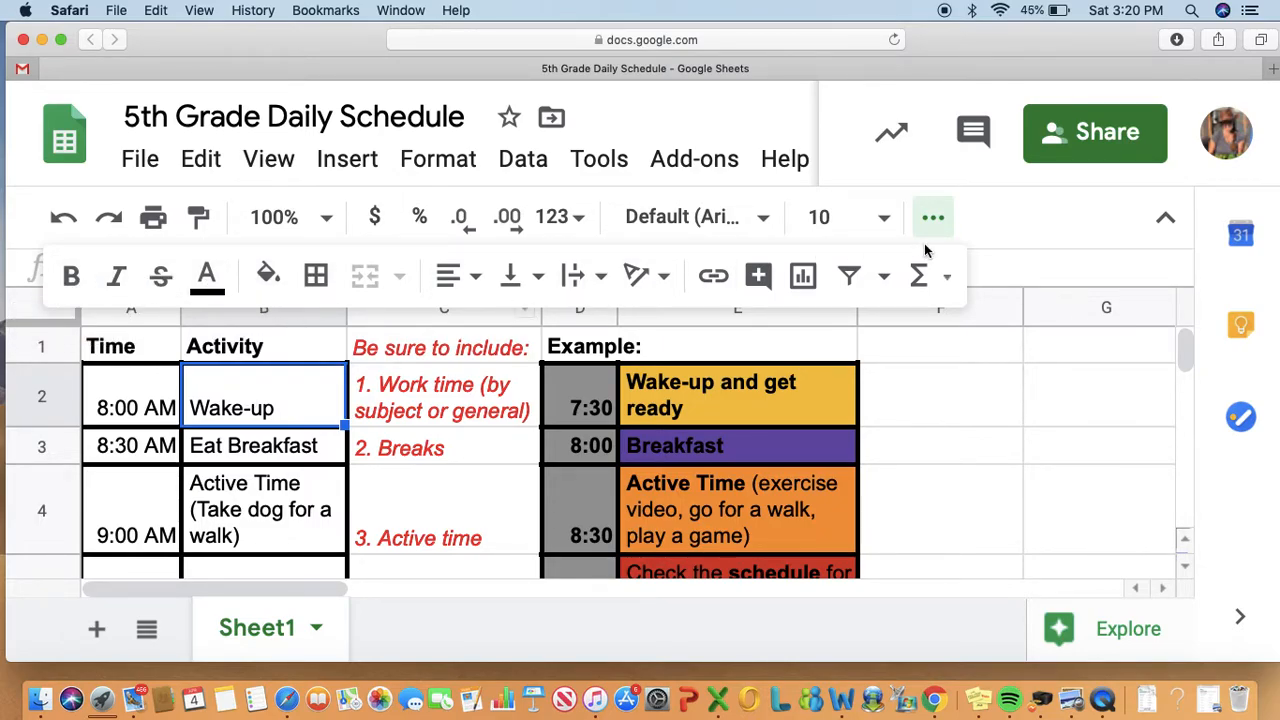
left_click(948, 220)
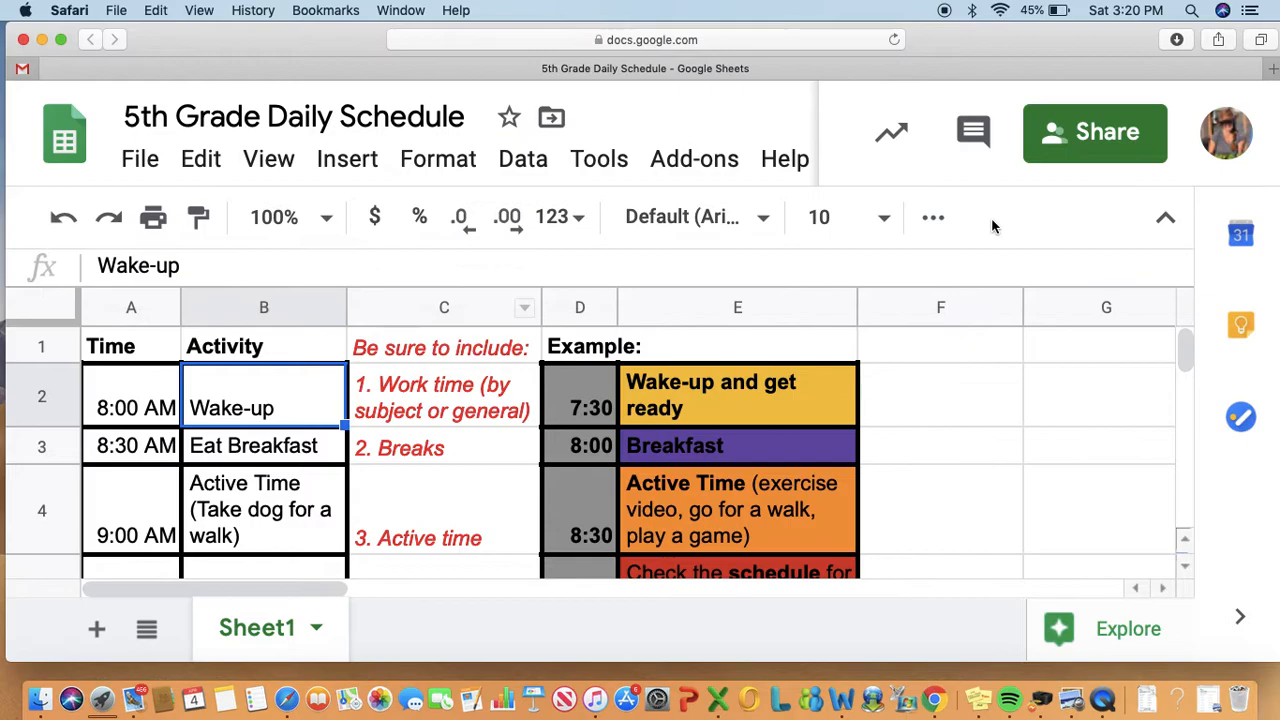
left_click(941, 221)
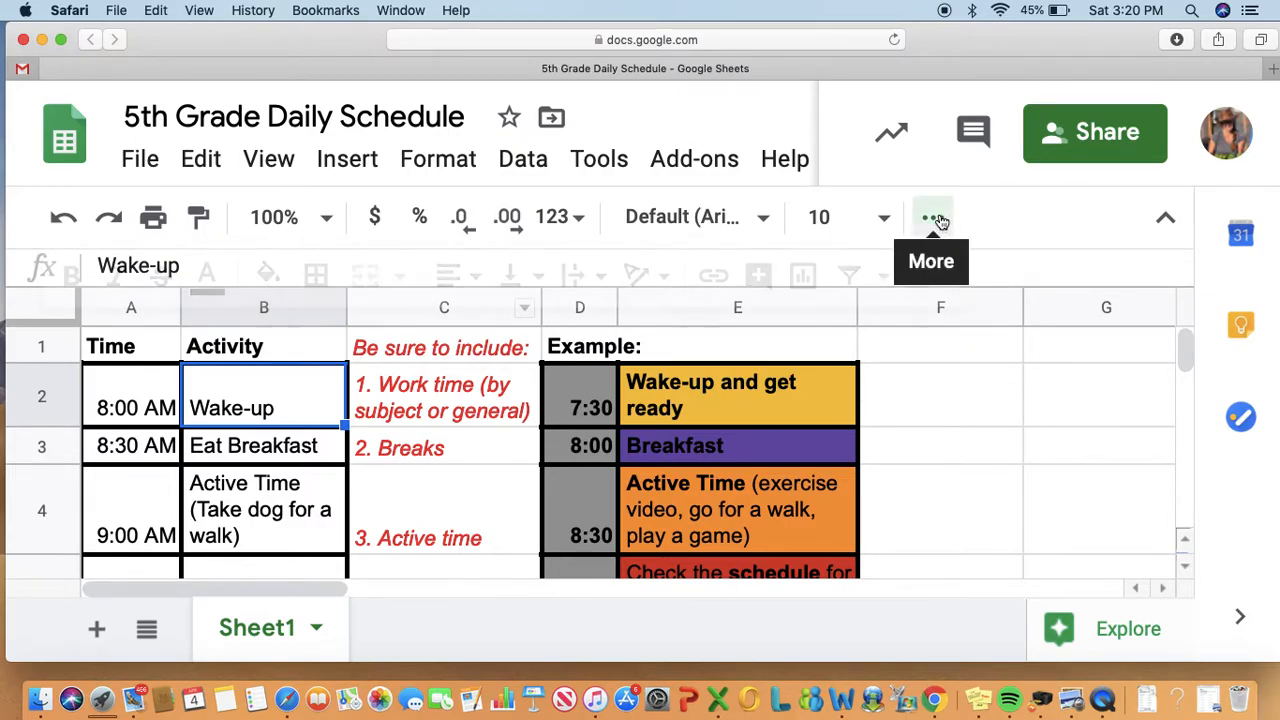
left_click(267, 275)
left_click(465, 413)
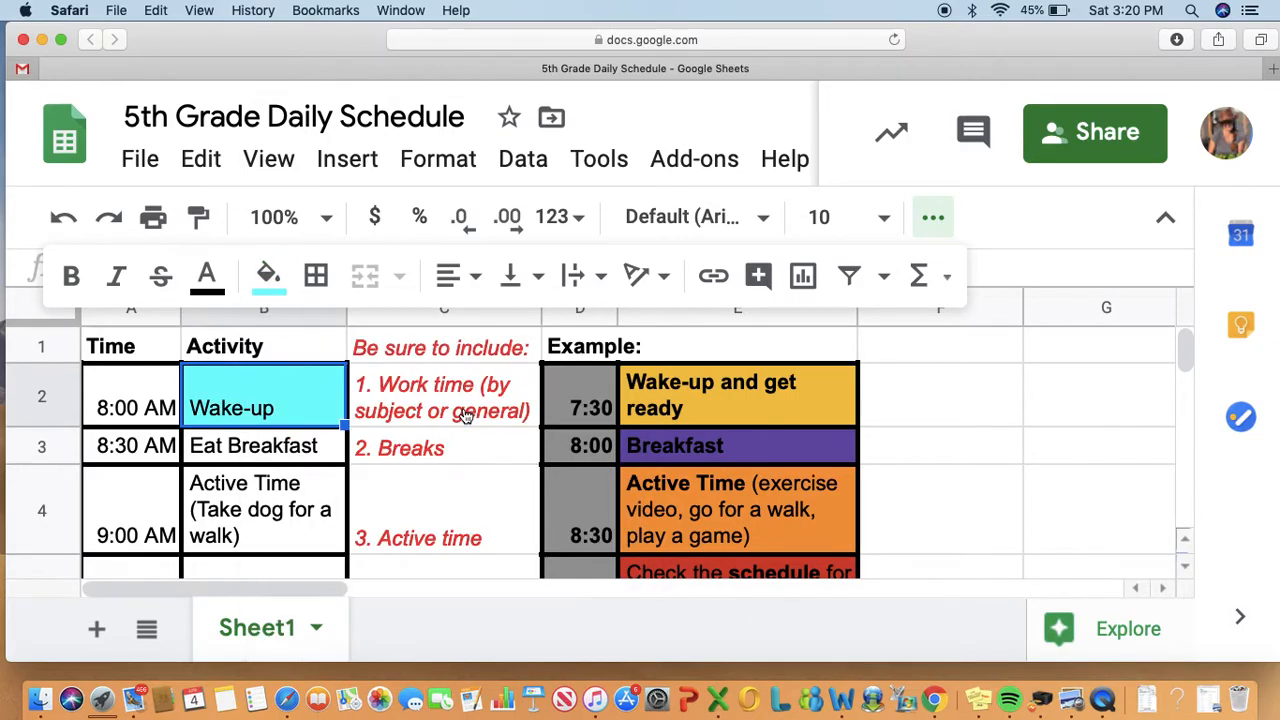
Step: Fill the Eat Breakfast cell B3 with magenta and the Active Time cell B4 with yellow
left_click(289, 453)
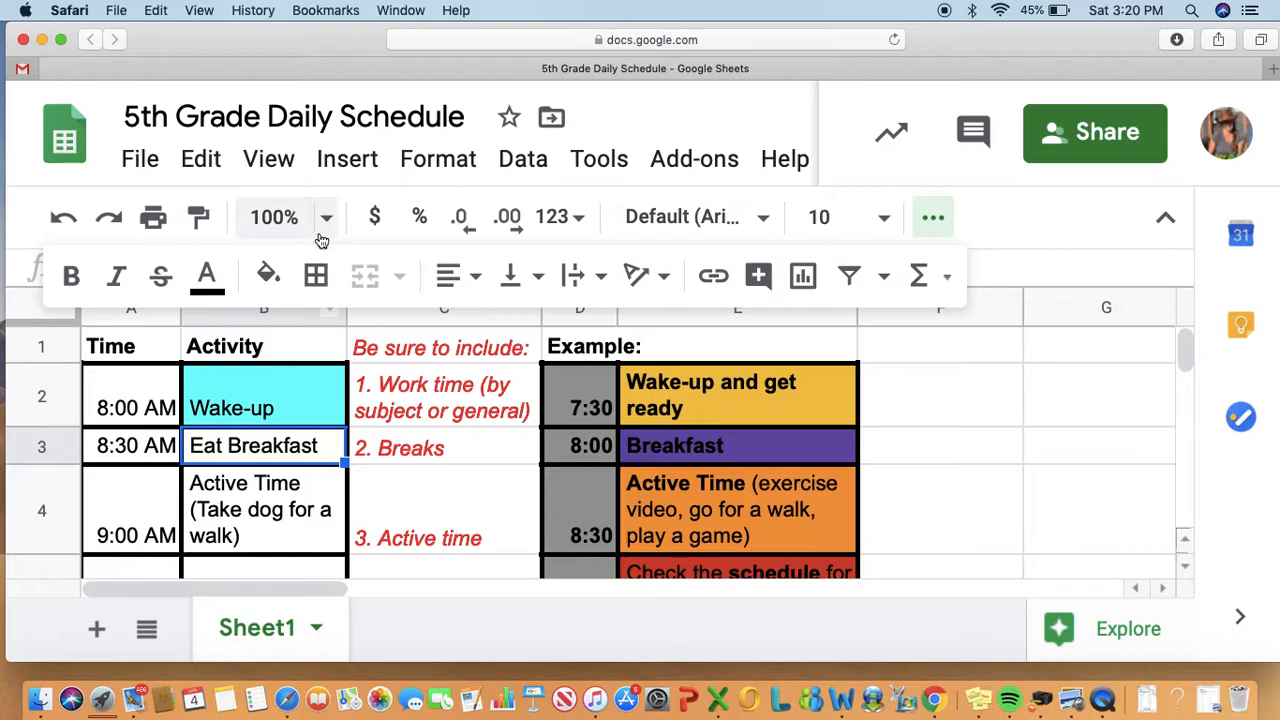
left_click(269, 277)
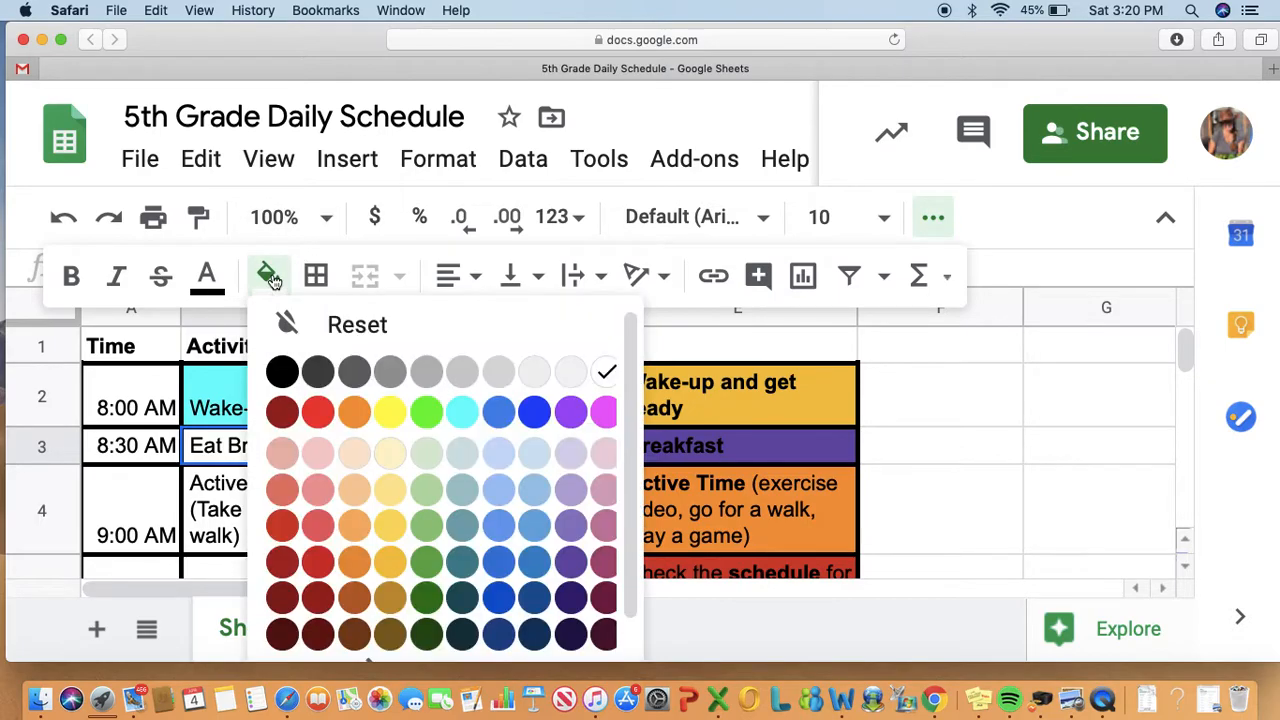
left_click(604, 411)
left_click(275, 505)
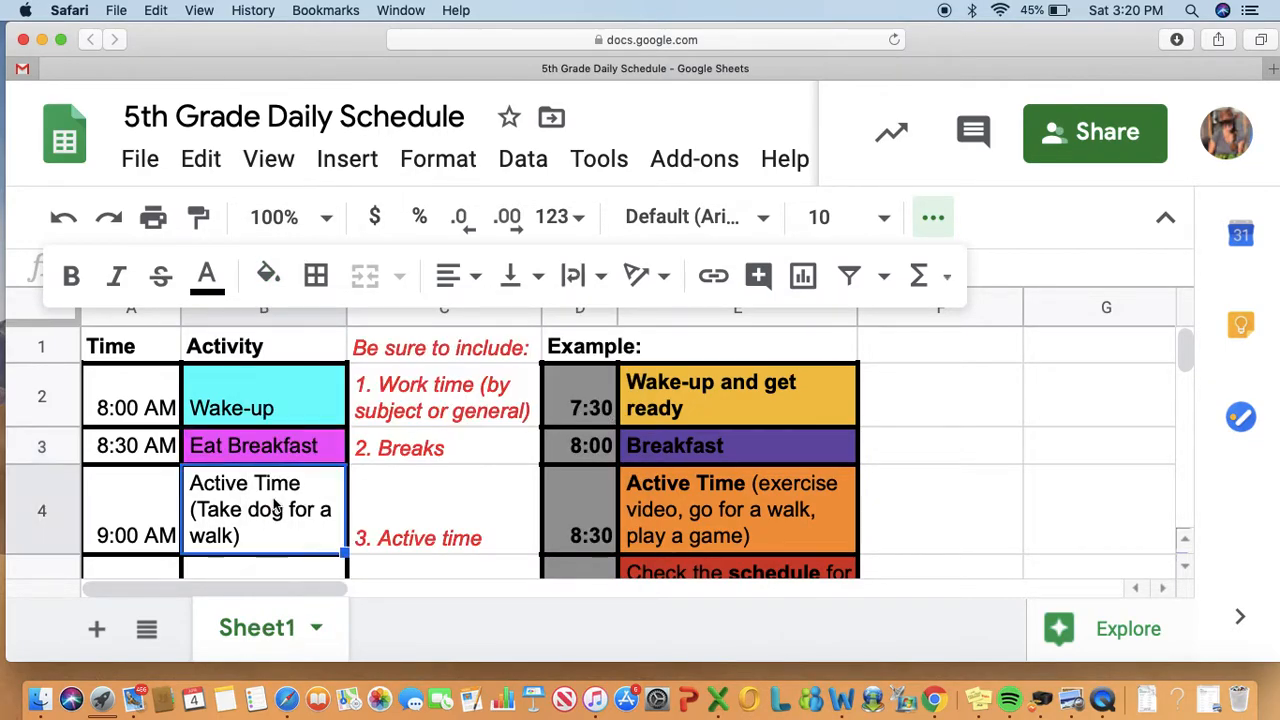
left_click(267, 276)
left_click(389, 413)
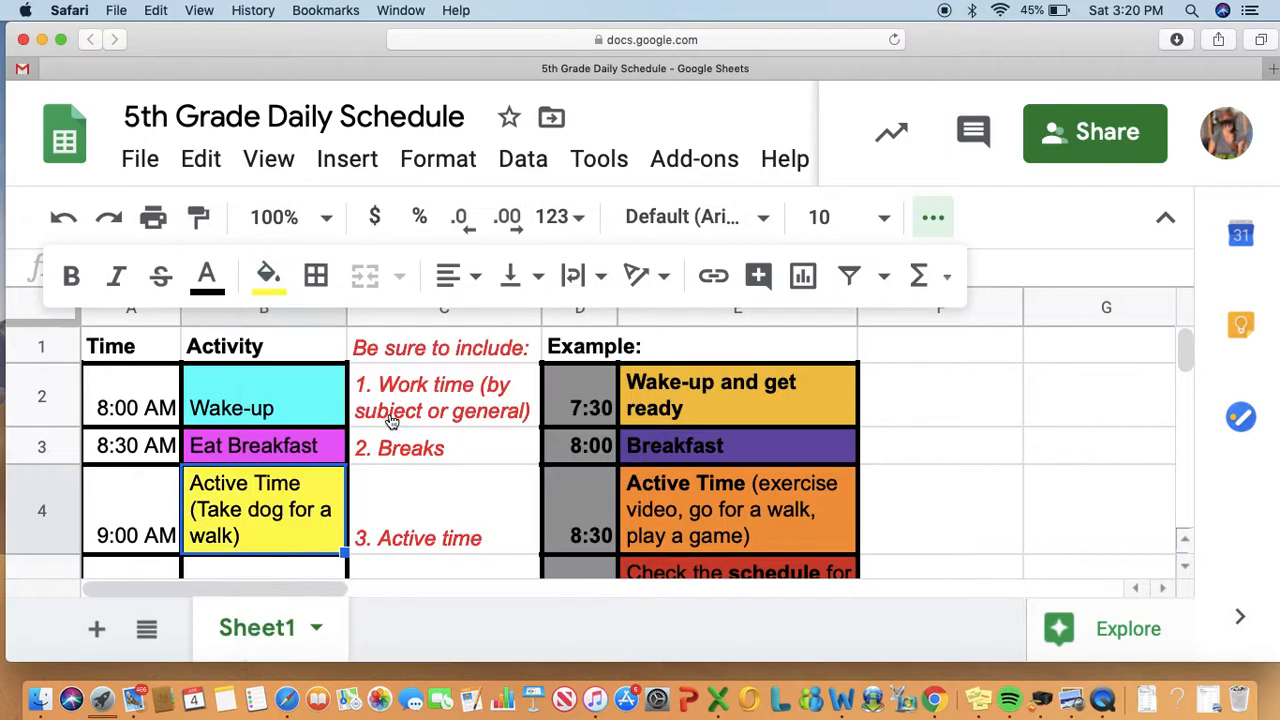
left_click(270, 272)
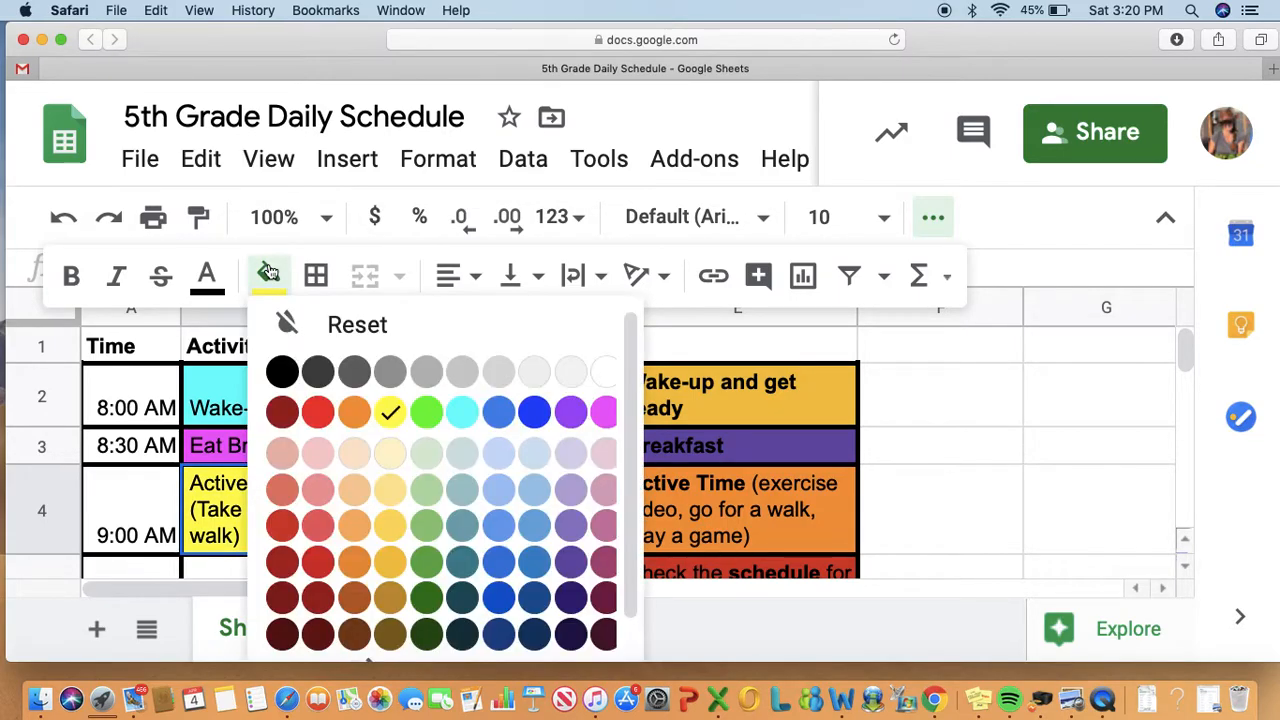
scroll(437, 355, "down", 4)
scroll(439, 350, "down", 1)
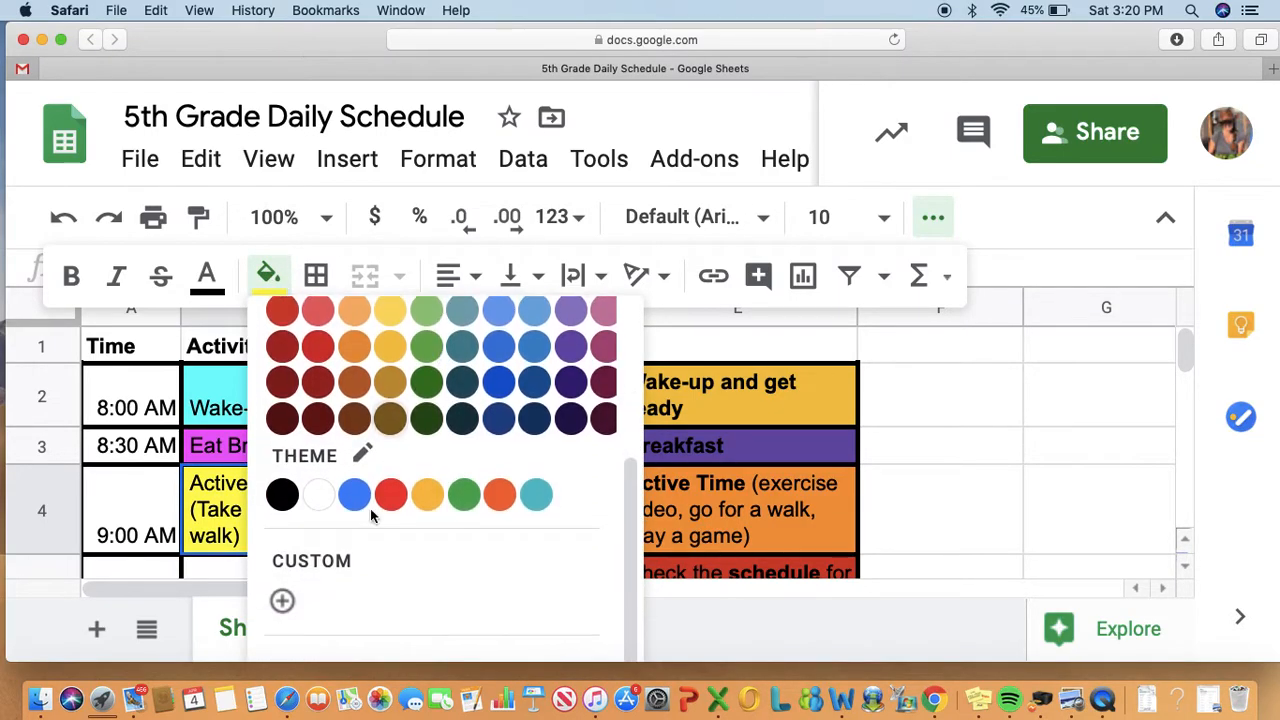
scroll(326, 580, "up", 5)
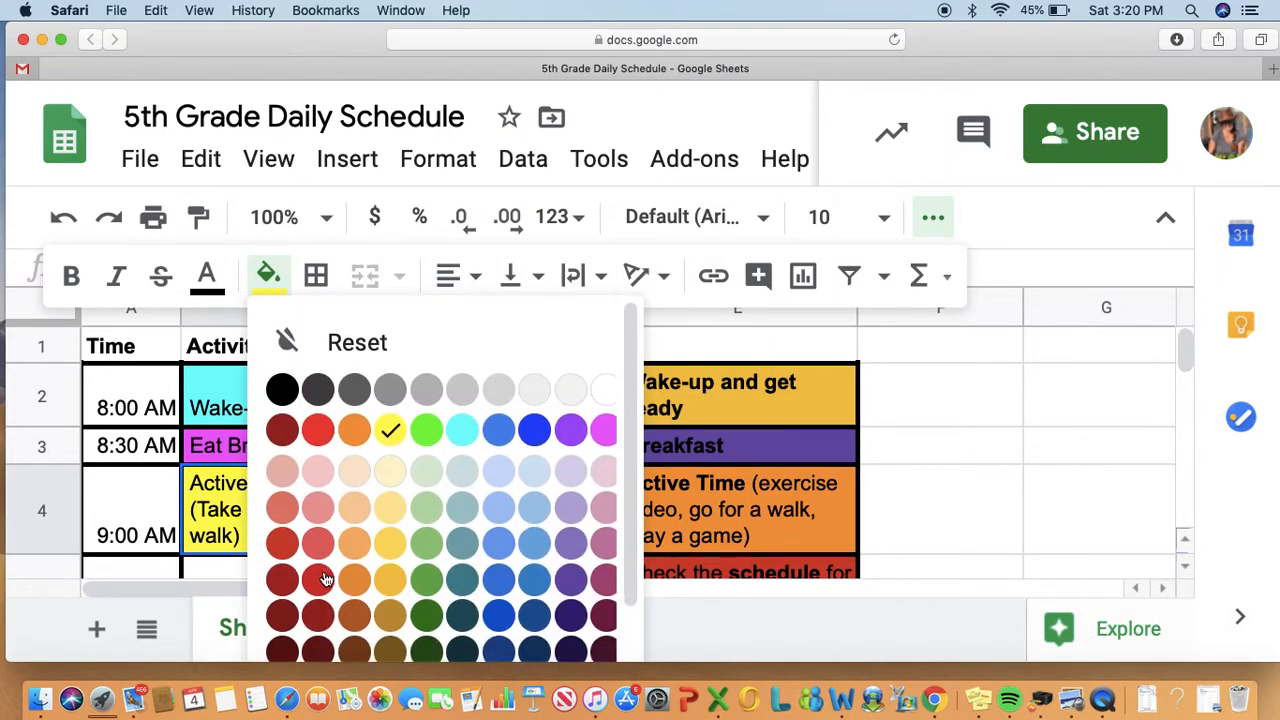
left_click(254, 268)
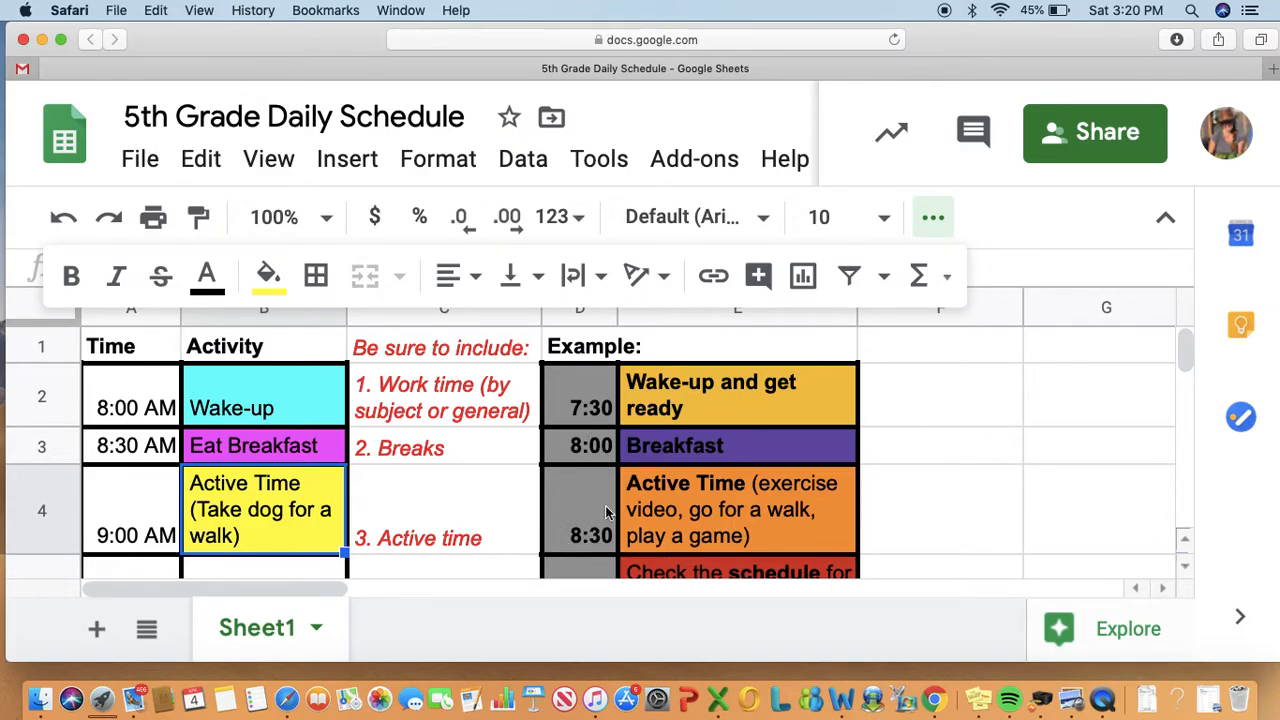
Step: Fill the schedule's time cells from A2 down to A17 with a gray background
left_click(133, 401)
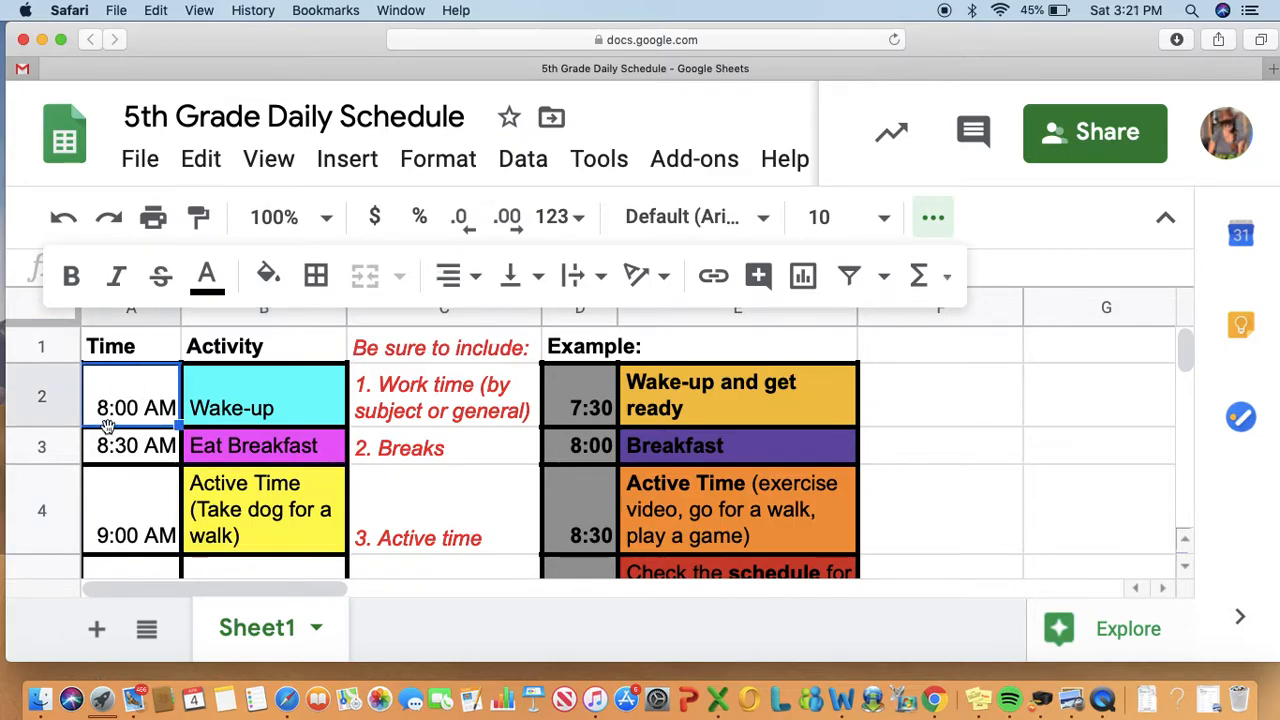
left_click_drag(107, 427, 149, 457)
scroll(127, 505, "down", 3)
scroll(133, 535, "down", 3)
scroll(134, 494, "down", 3)
scroll(137, 543, "down", 3)
left_click(267, 276)
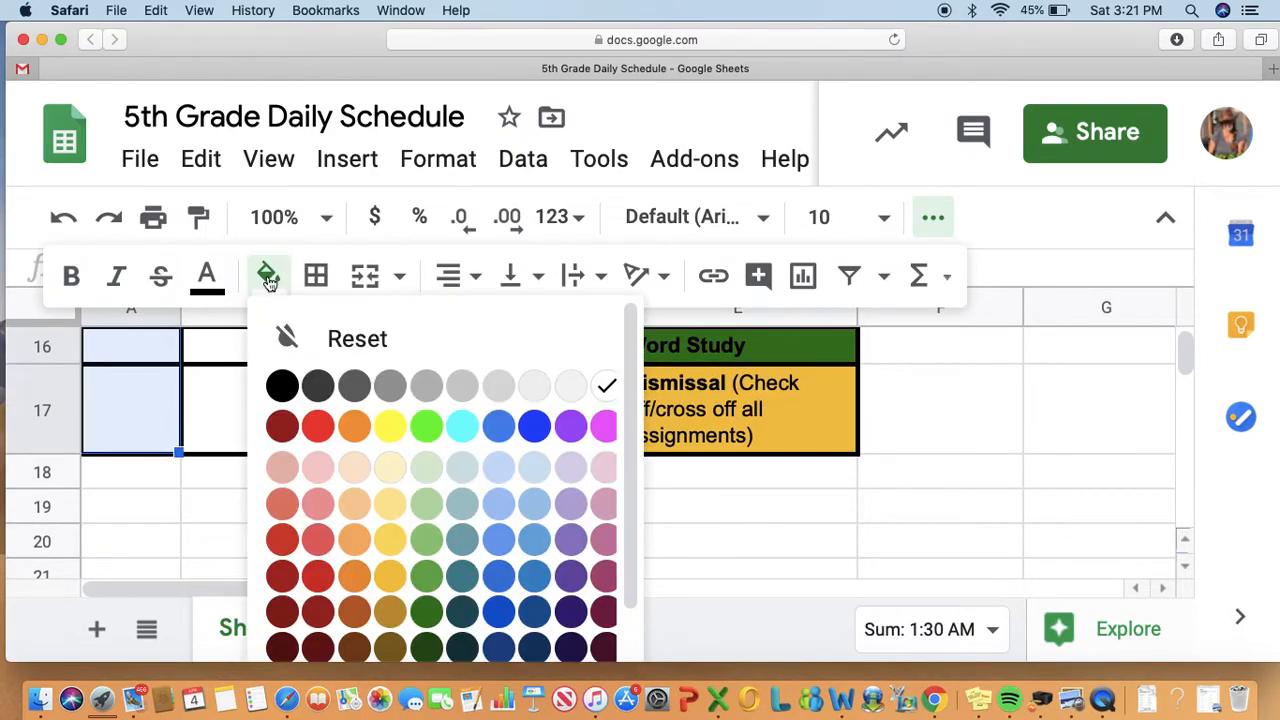
left_click(425, 386)
scroll(231, 386, "up", 5)
scroll(231, 386, "up", 3)
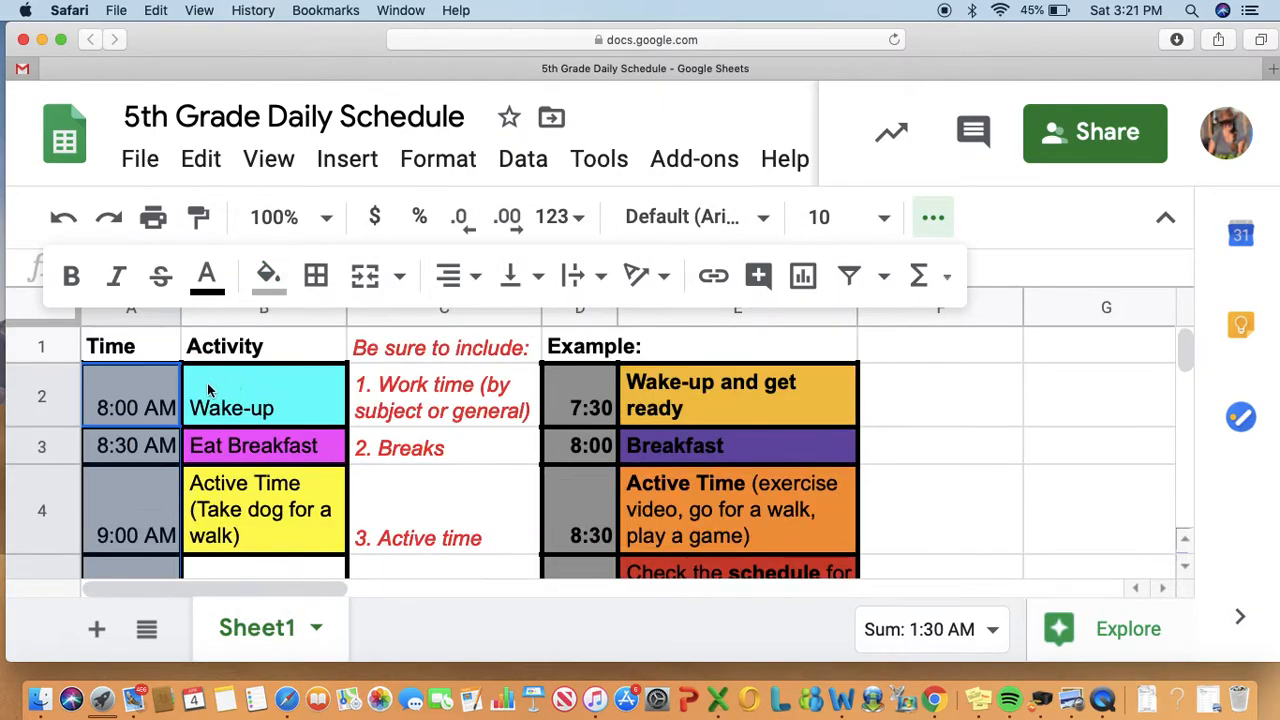
left_click(128, 440)
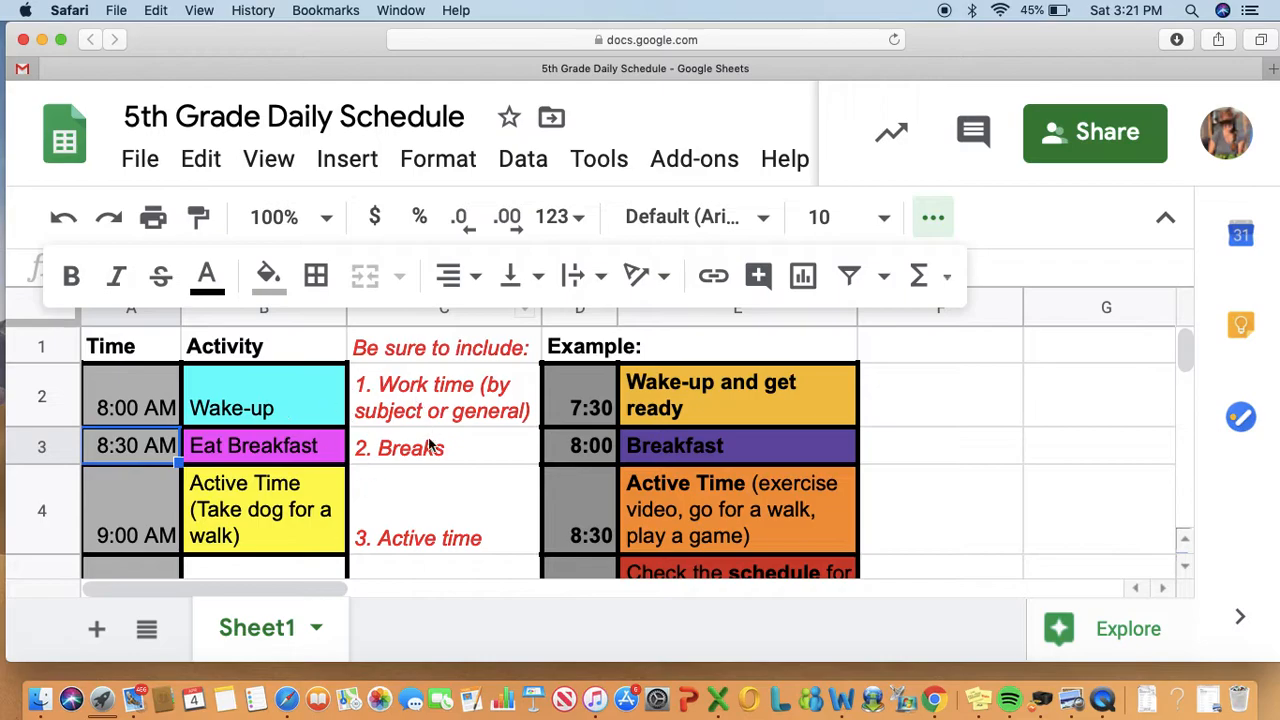
left_click(280, 518)
left_click(275, 458)
left_click(270, 410)
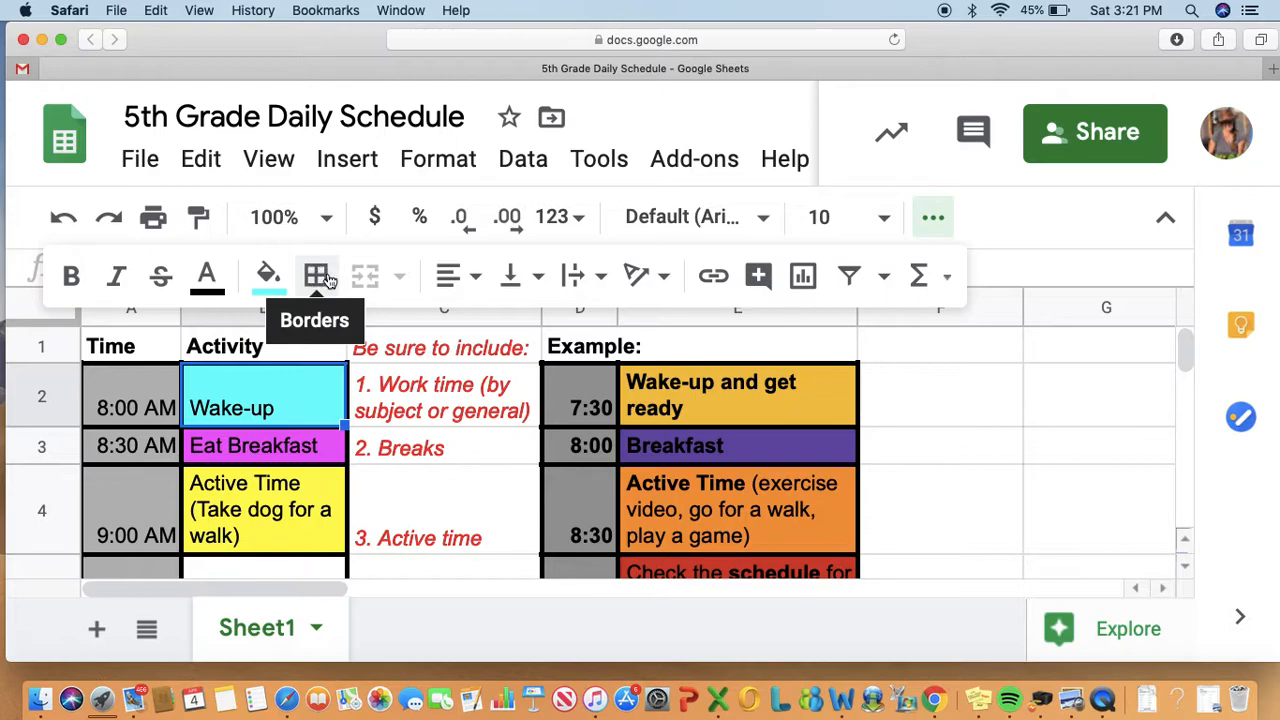
Step: Clear the borders from the schedule's time and activity cells, and reapply borders on all sides of every cell
left_click(165, 375)
left_click_drag(263, 388, 311, 411)
scroll(303, 400, "up", 10)
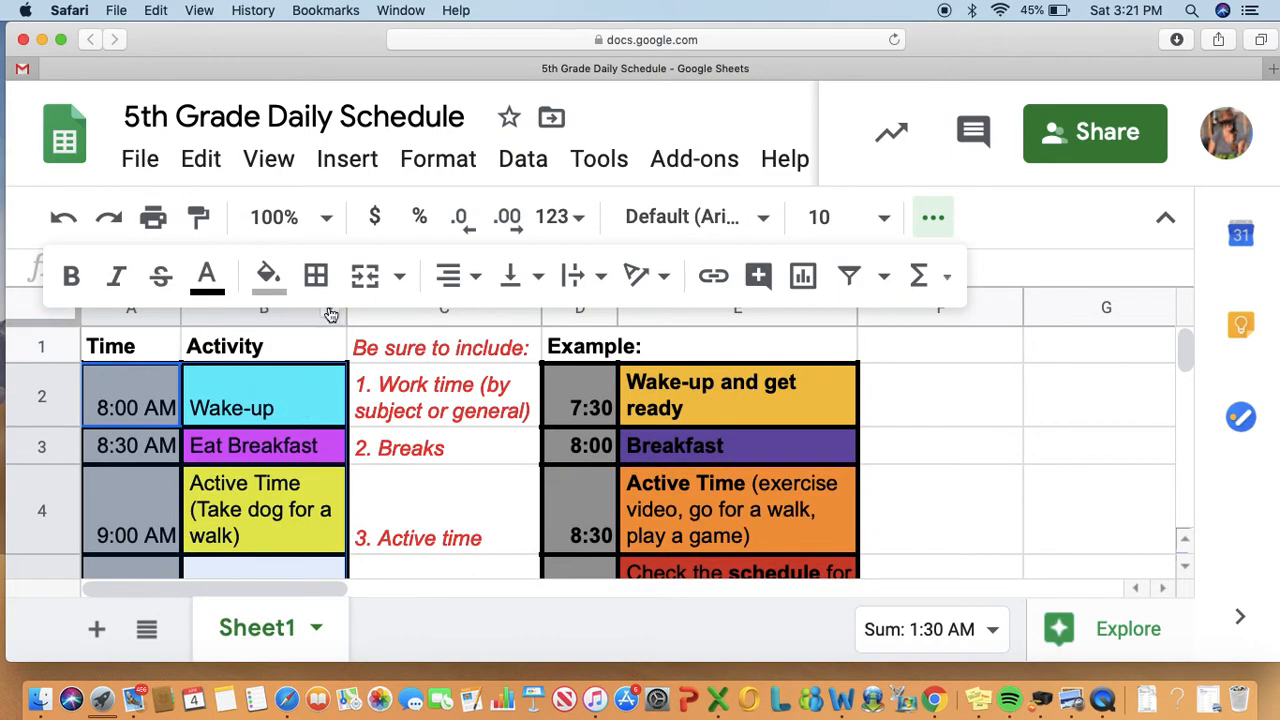
left_click(316, 276)
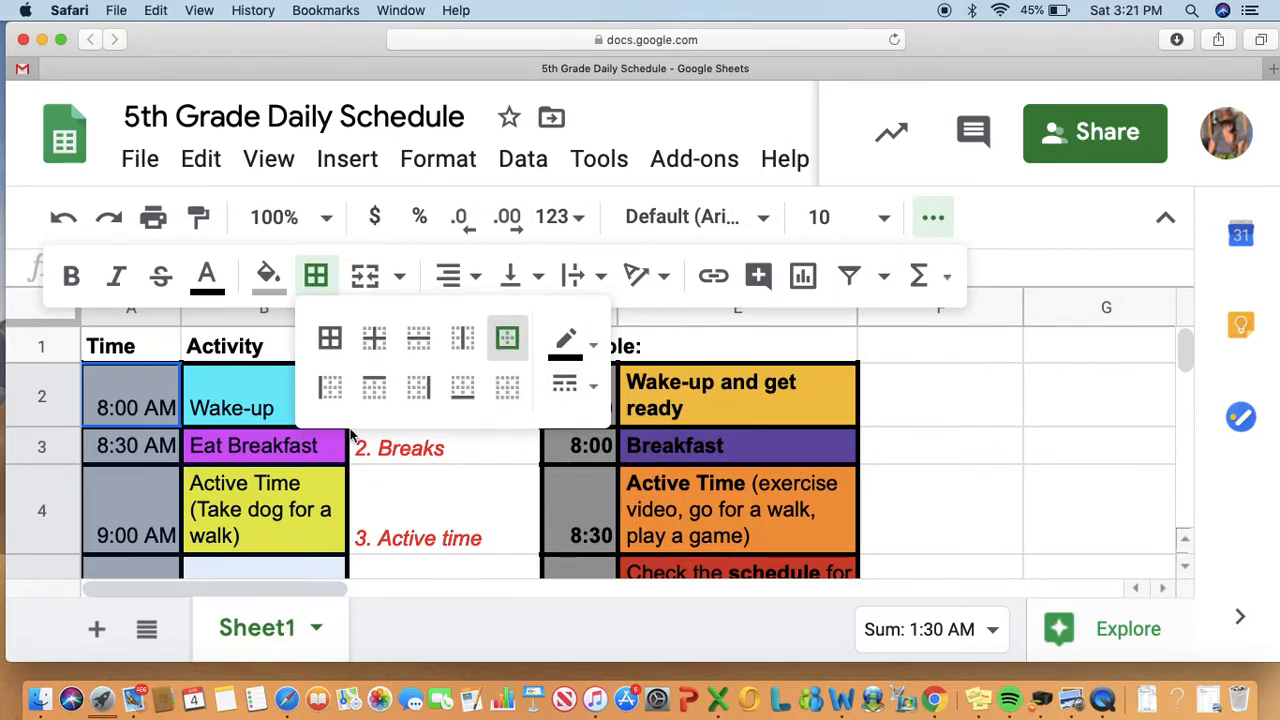
left_click(508, 389)
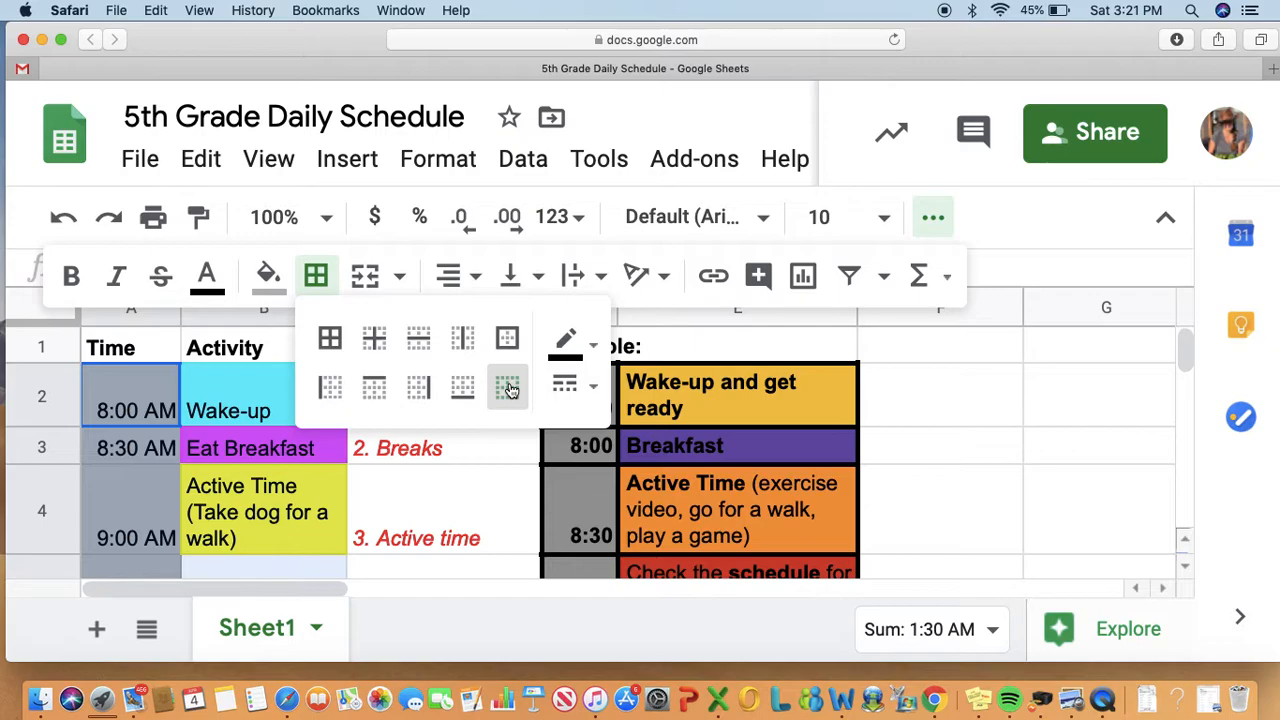
left_click(330, 345)
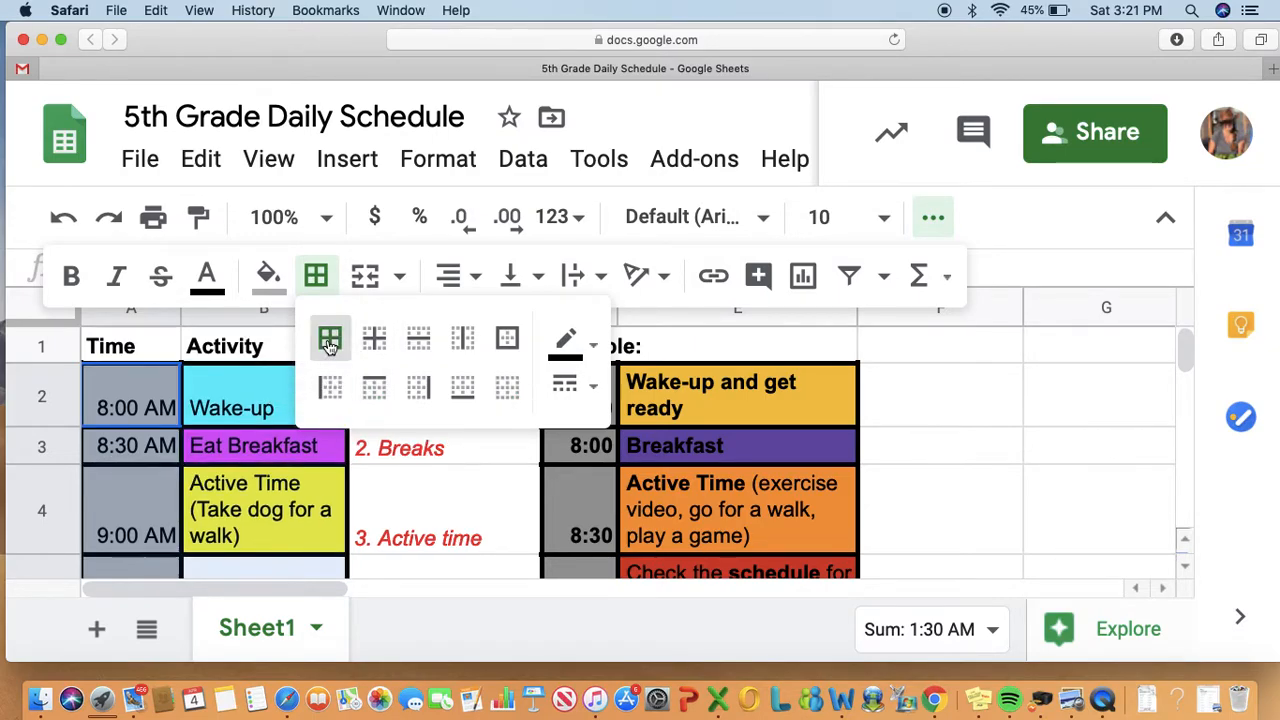
Step: Color the schedule's borders red and try the thin solid and double line styles on them
left_click(579, 339)
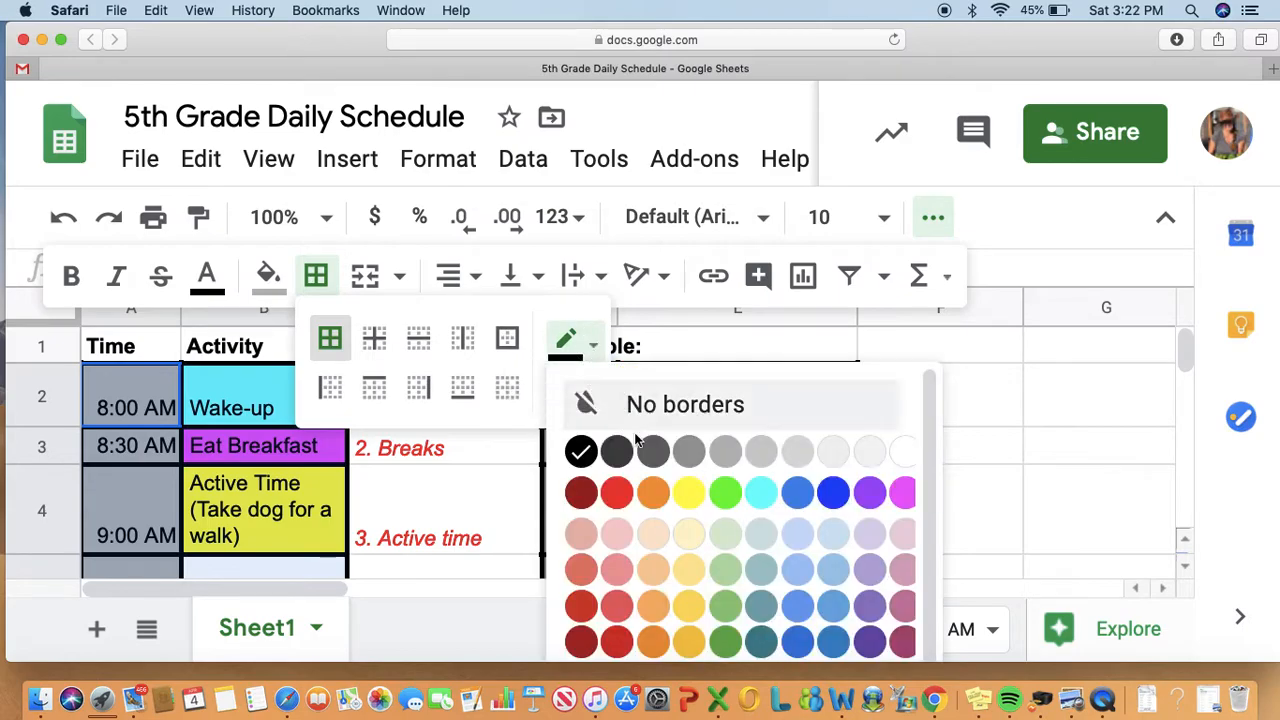
left_click(617, 494)
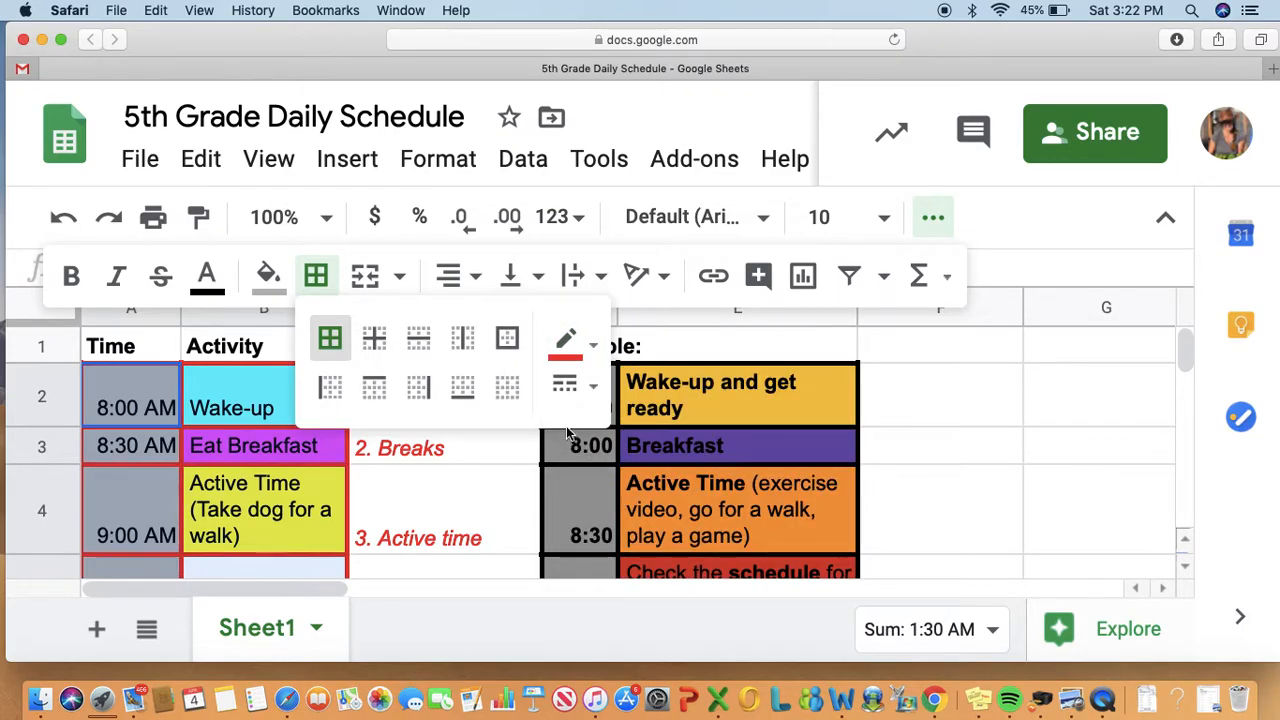
left_click(565, 384)
left_click(626, 447)
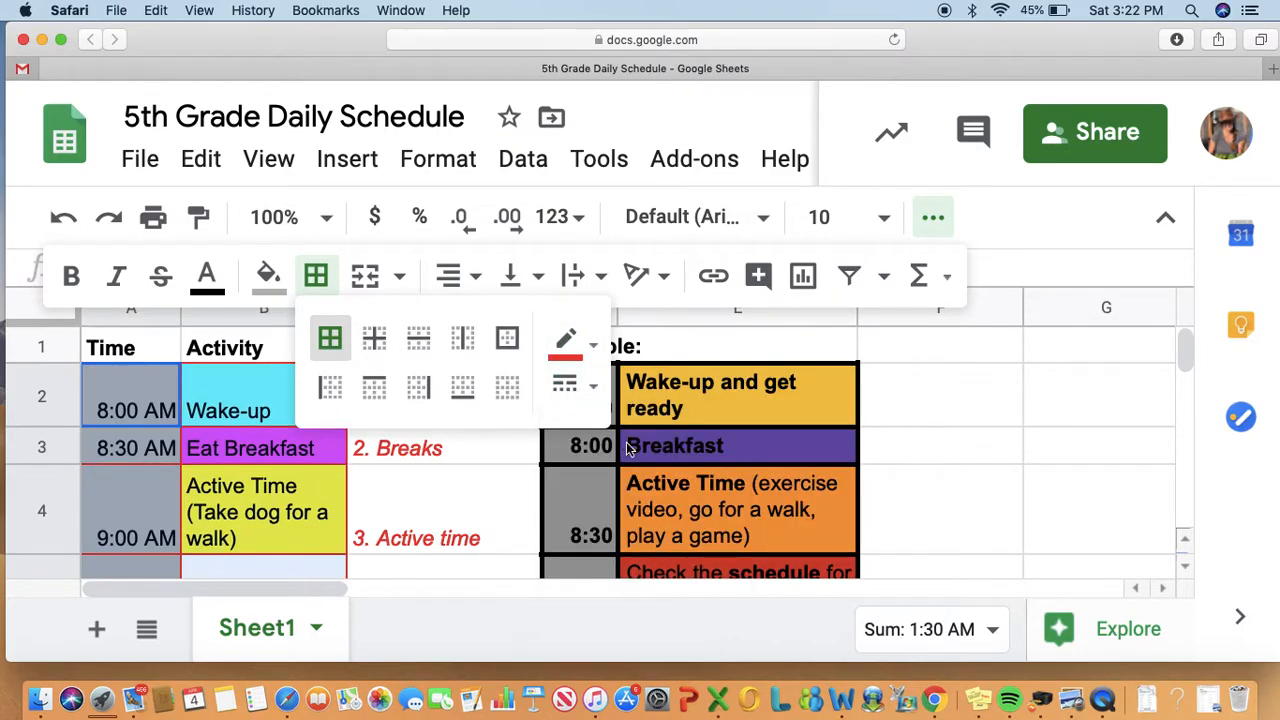
left_click(565, 384)
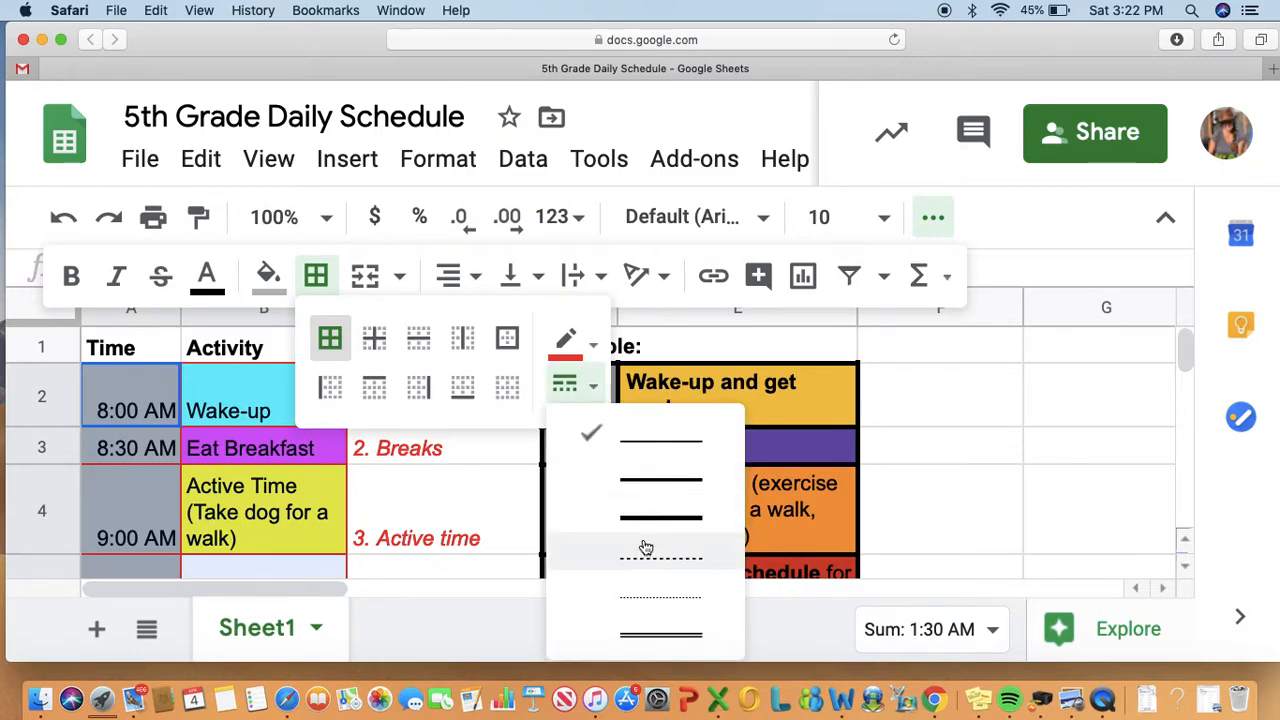
left_click(657, 632)
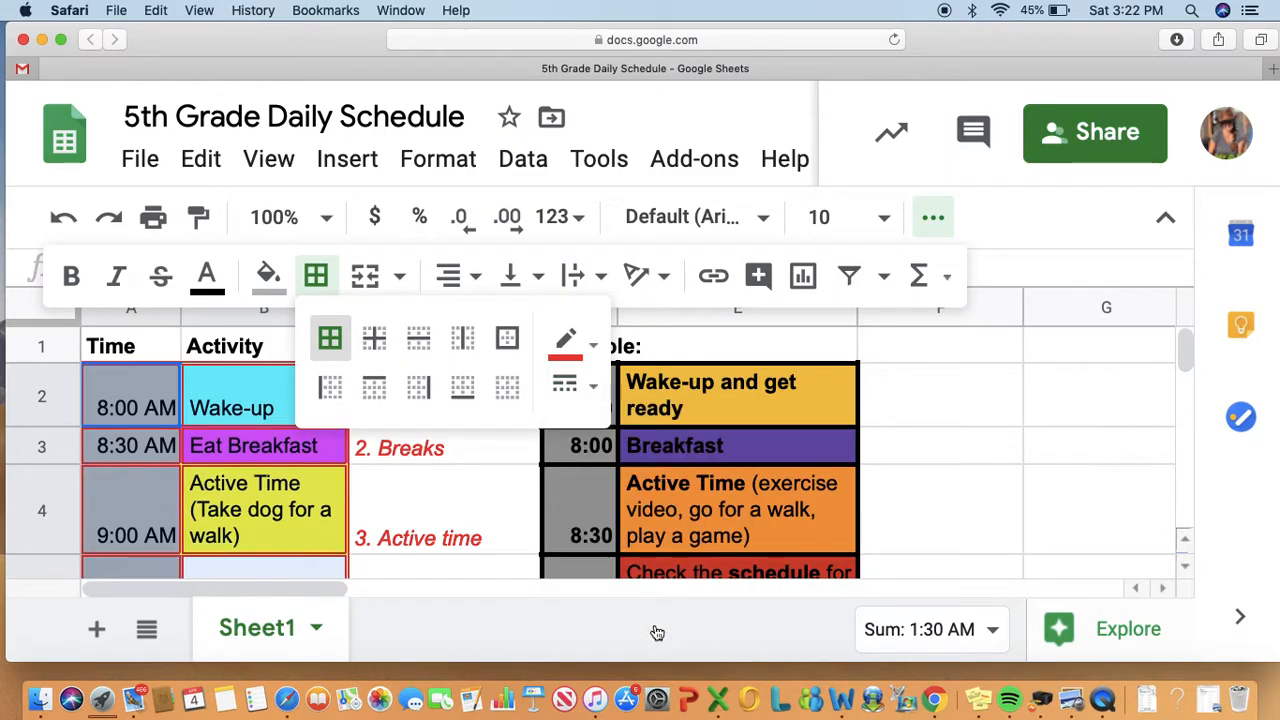
Step: Set the schedule's borders to a dashed line style in black
left_click(575, 378)
left_click(646, 570)
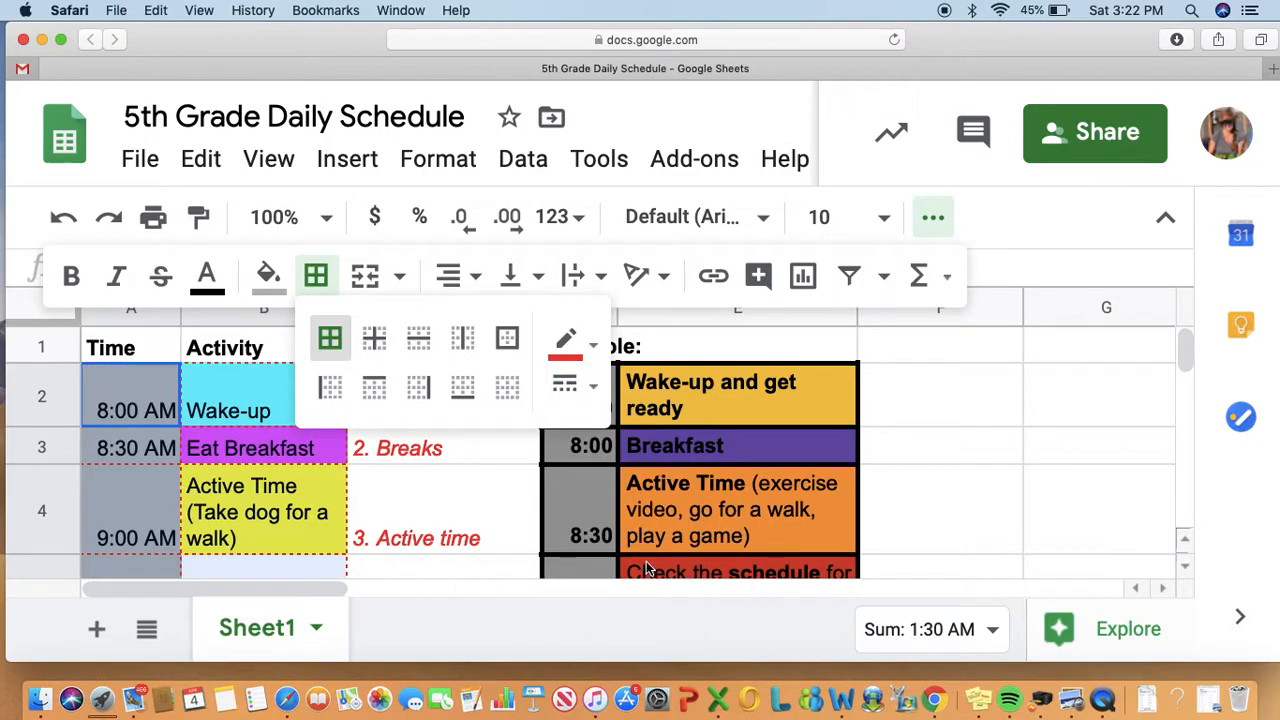
left_click(568, 340)
left_click(579, 450)
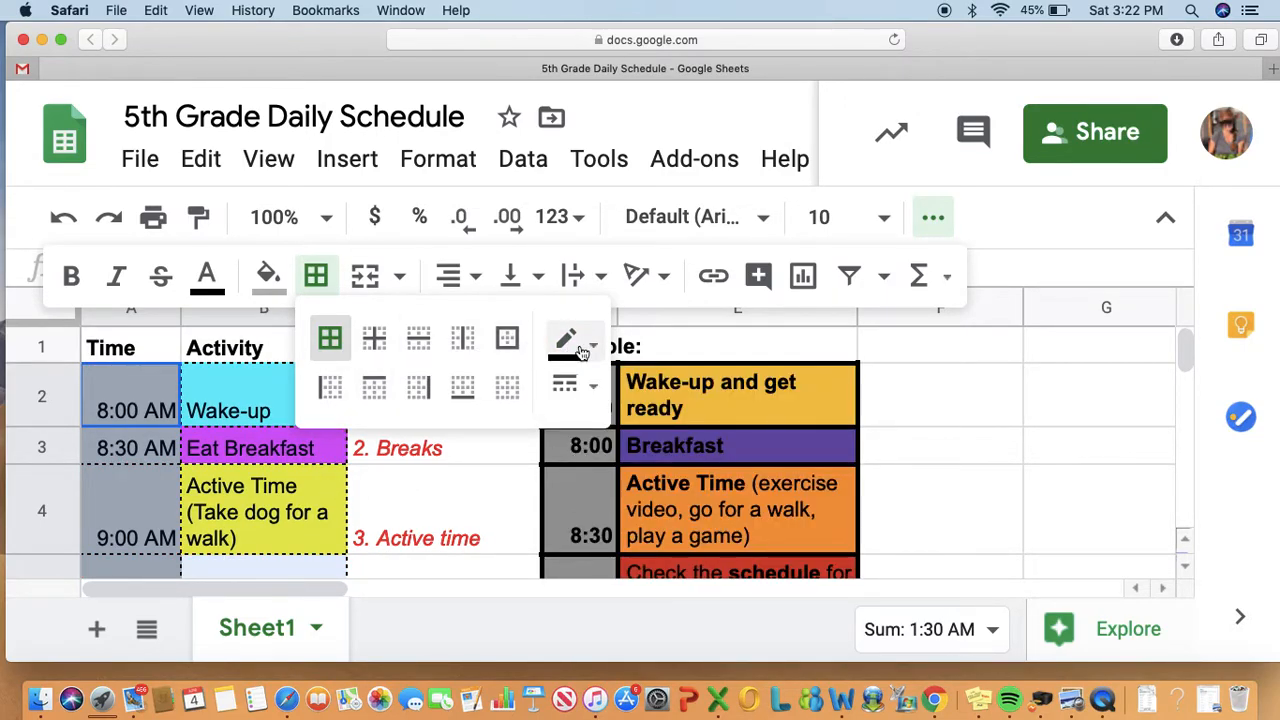
left_click(241, 514)
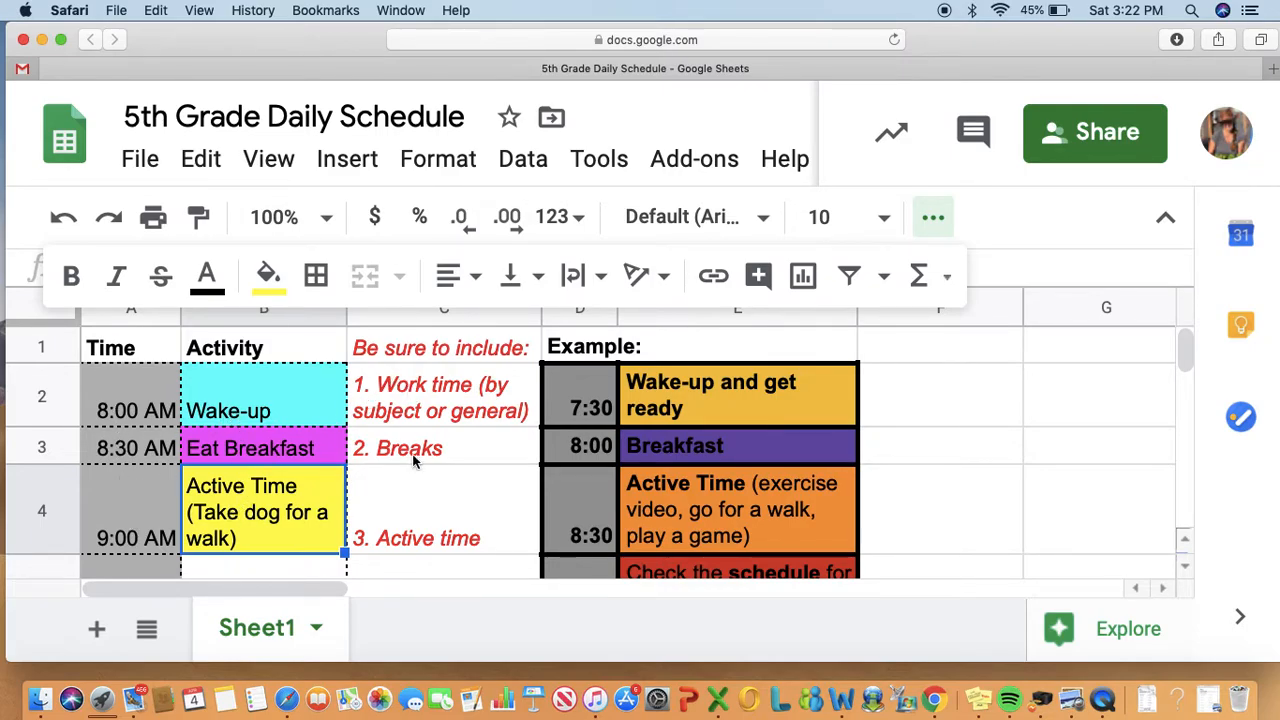
Step: Delete the "Be sure to include" heading and its list of suggestions from cells C1 to C6
scroll(411, 480, "down", 8)
scroll(411, 483, "up", 8)
left_click(404, 350)
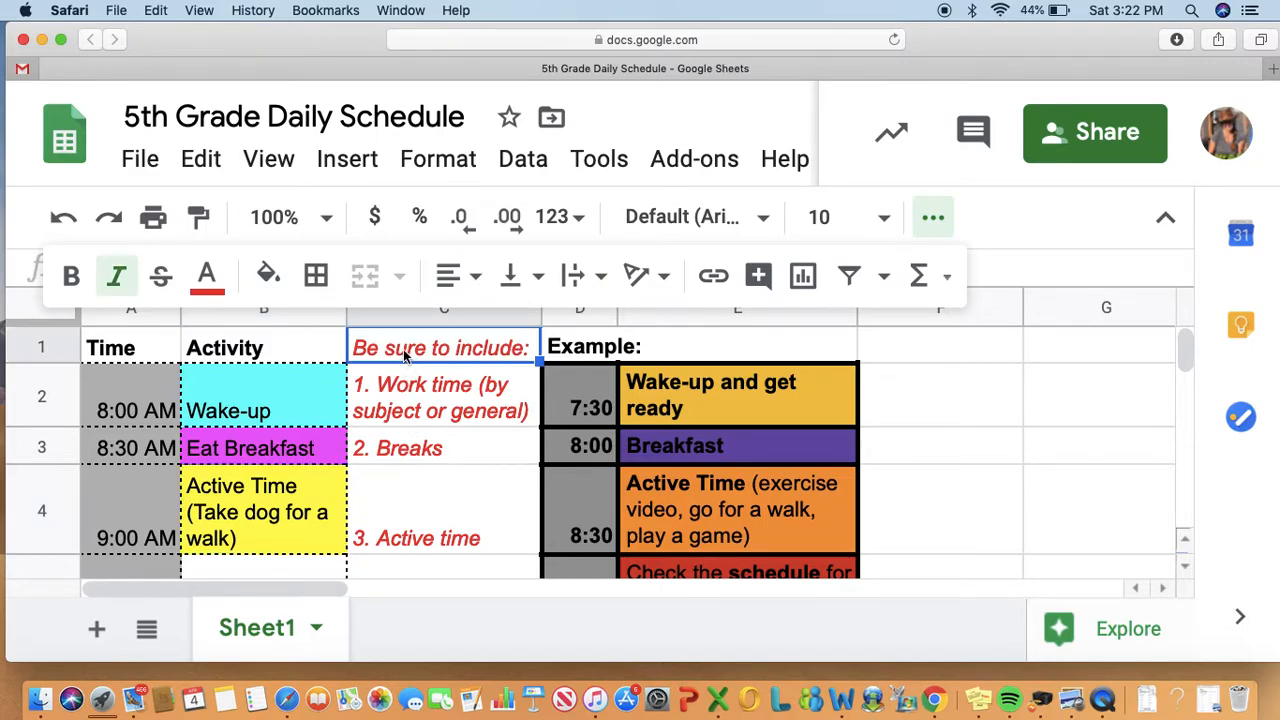
left_click_drag(404, 355, 428, 471)
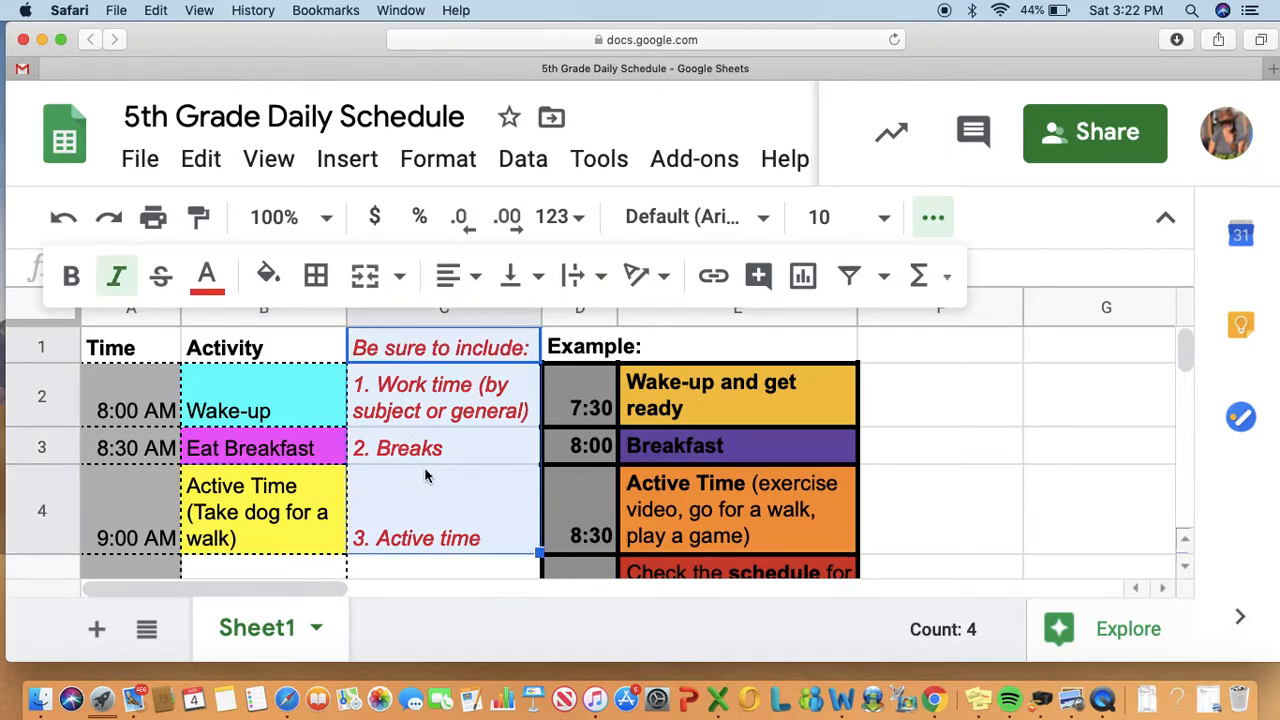
scroll(425, 476, "down", 5)
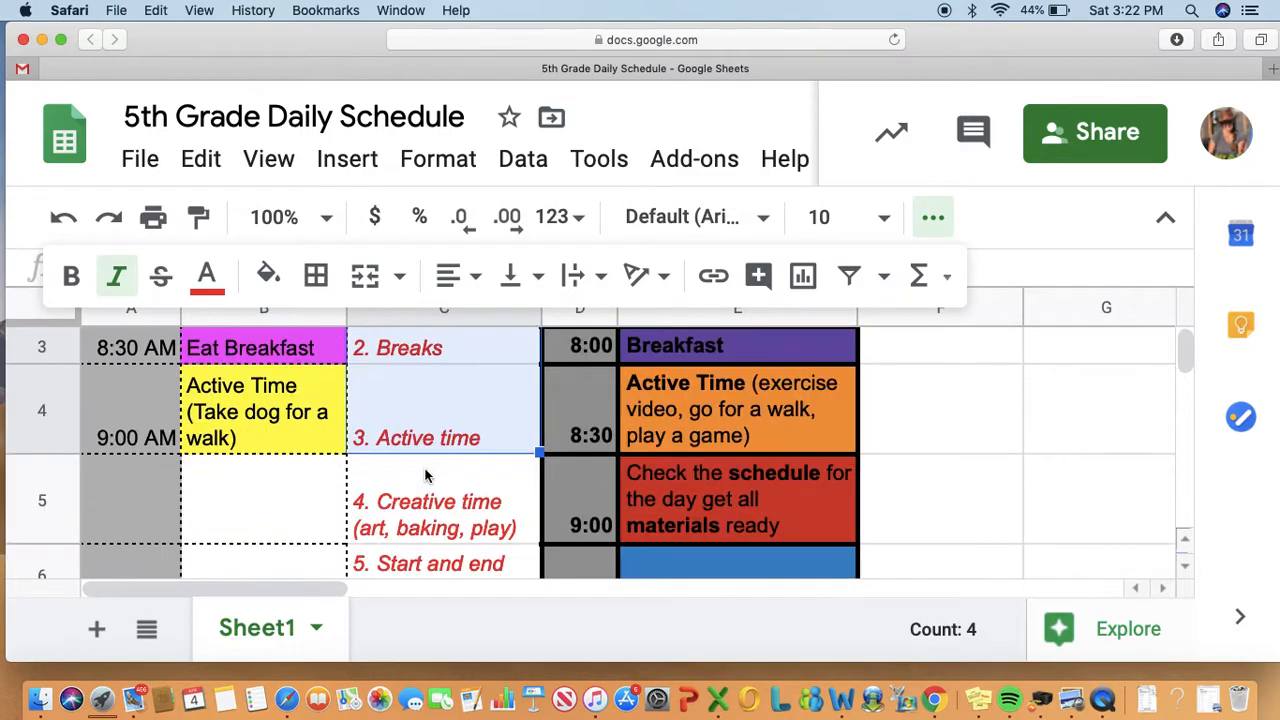
left_click(425, 476, "shift")
key("Delete")
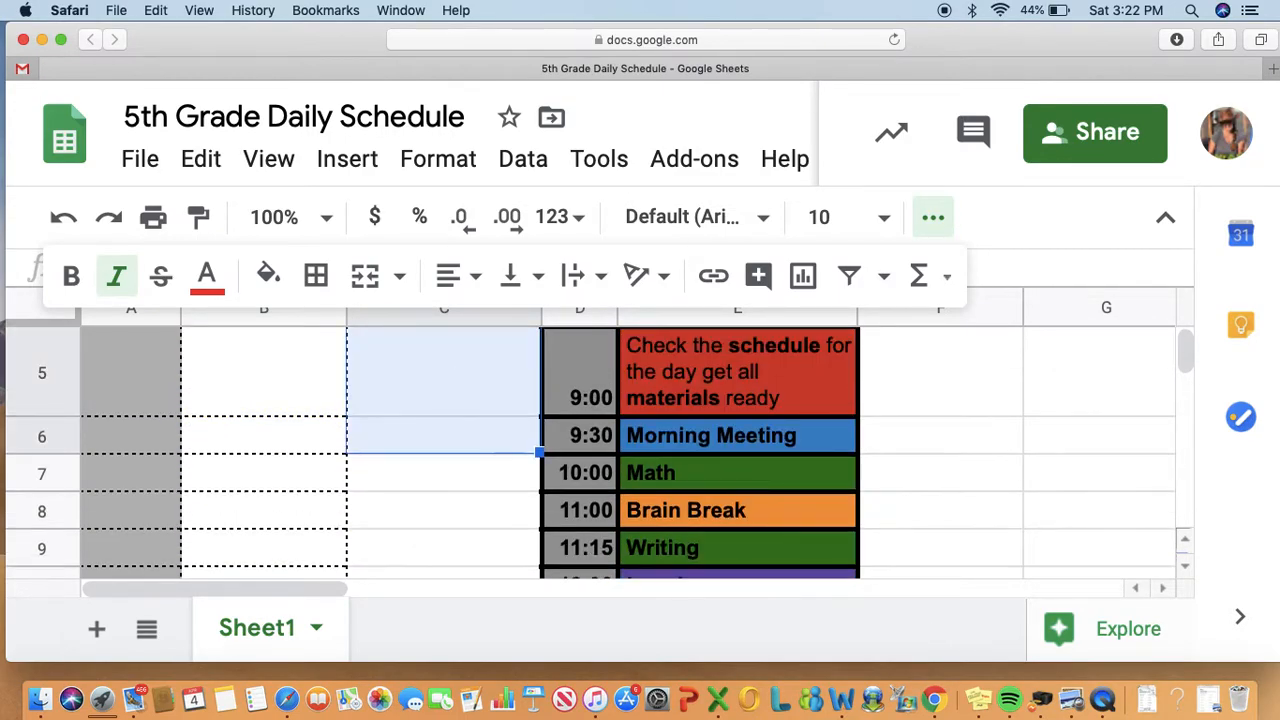
scroll(640, 430, "up", 5)
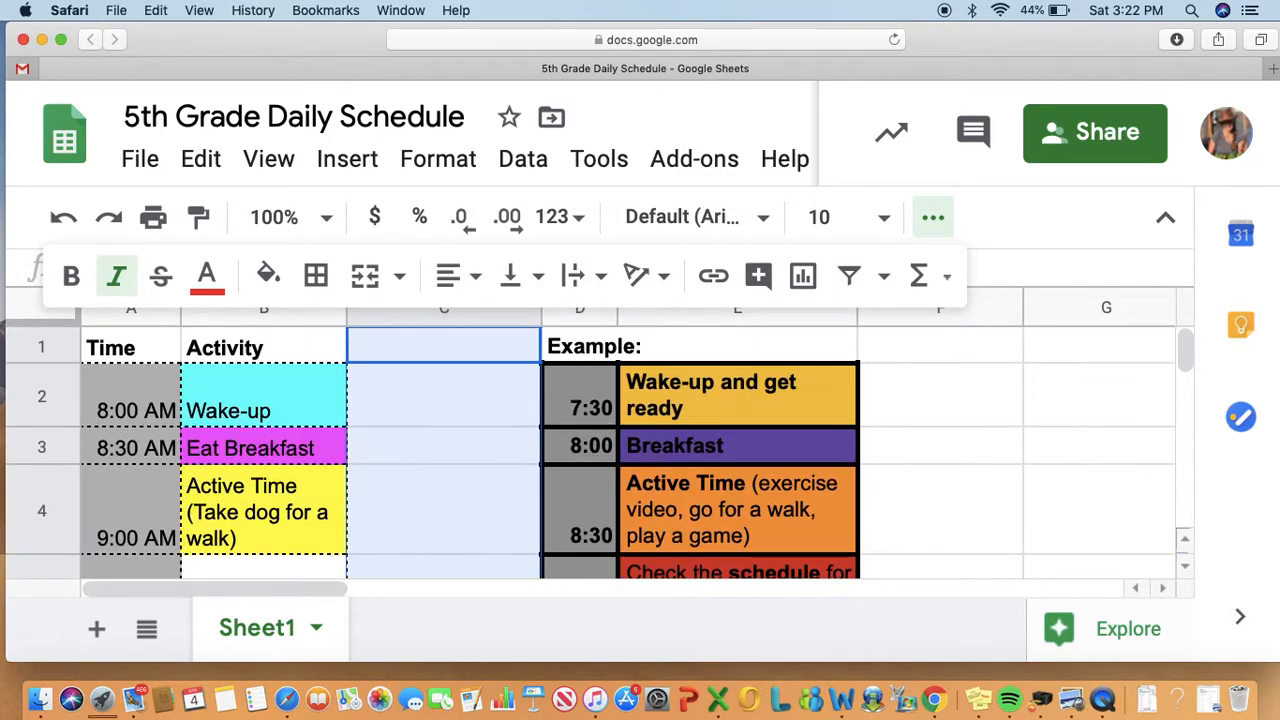
left_click(486, 478)
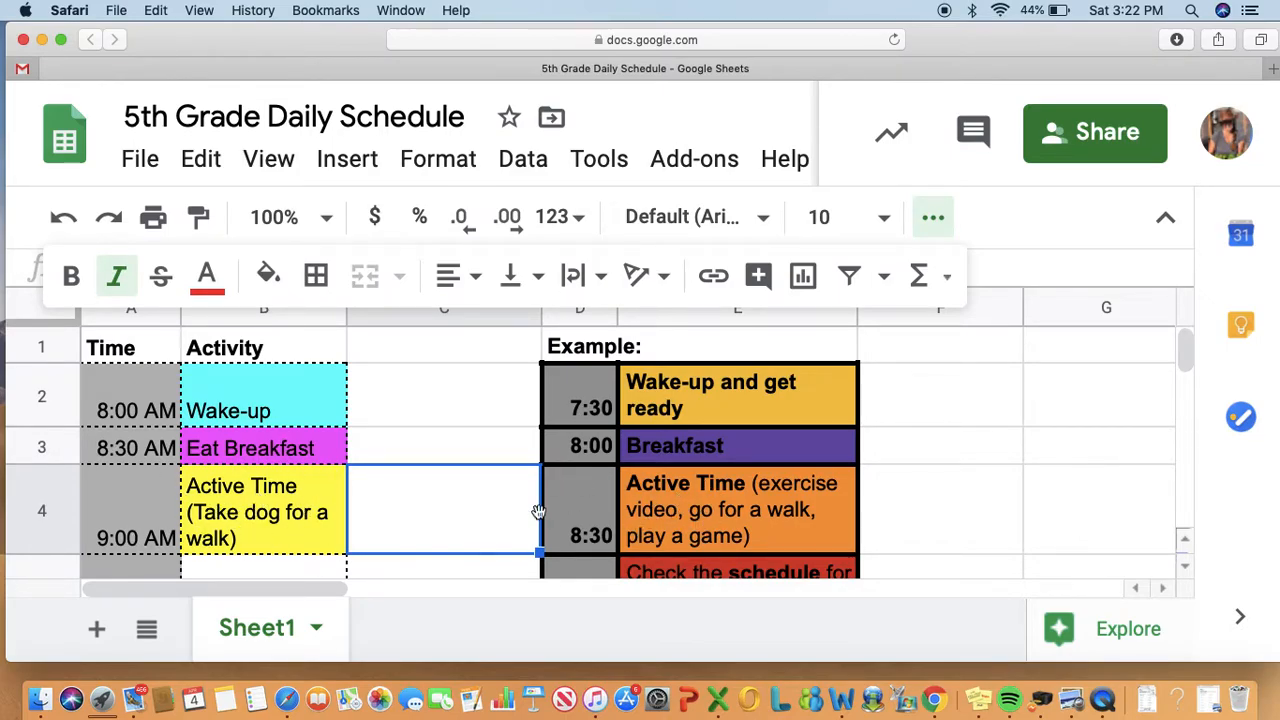
Step: Delete all text of the example schedule in columns D and E, including its heading, and reset the fill color of those cells
left_click_drag(560, 340, 613, 466)
scroll(613, 476, "down", 10)
scroll(613, 476, "down", 2)
scroll(615, 462, "up", 12)
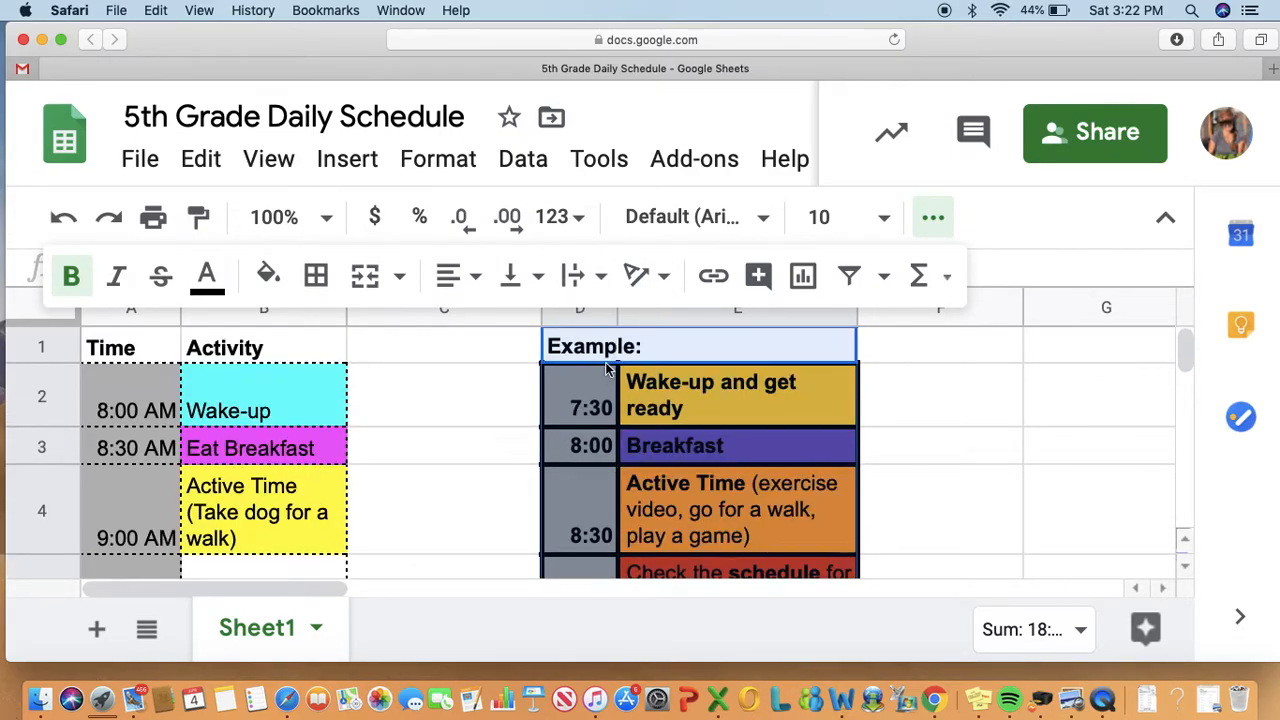
key("BackSpace")
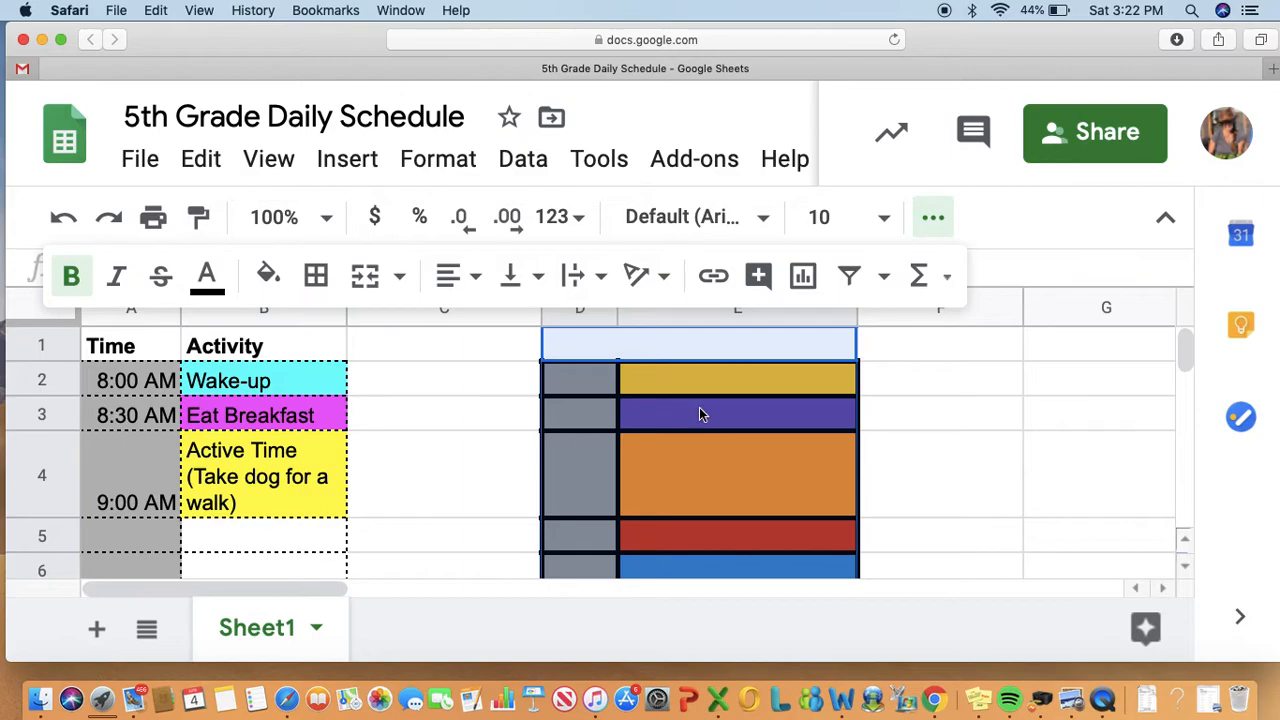
left_click(267, 274)
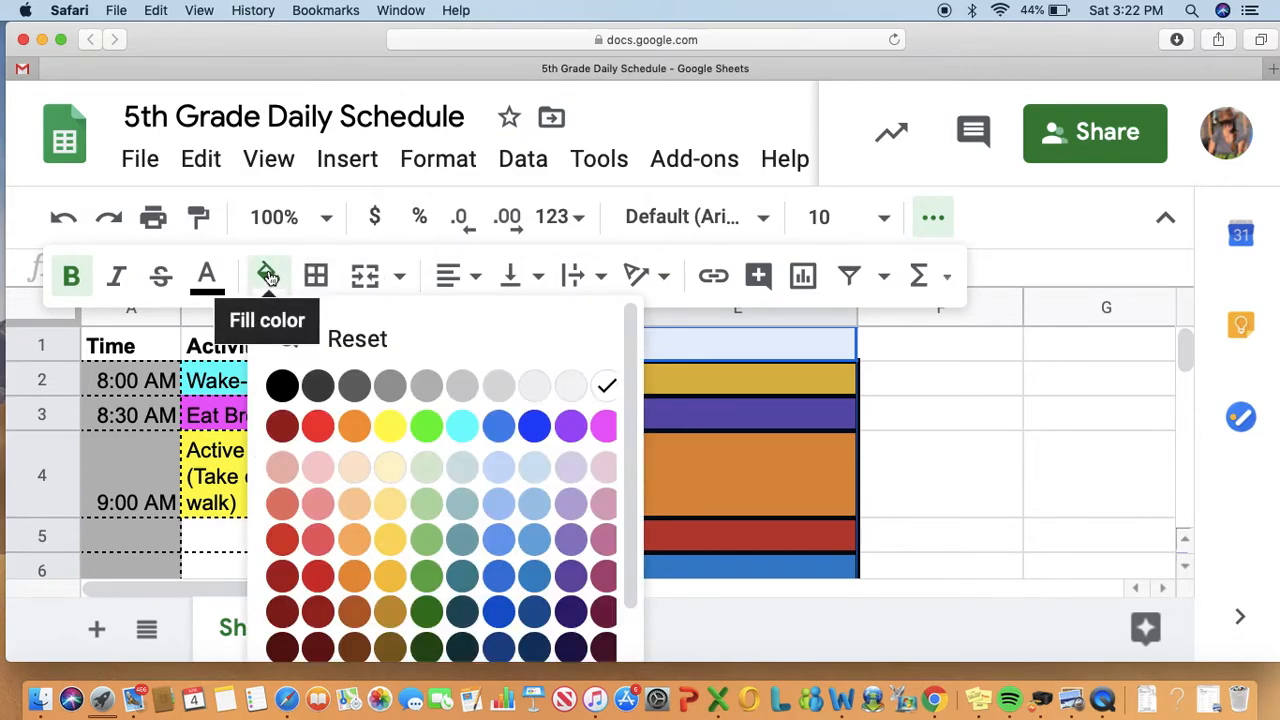
left_click(349, 343)
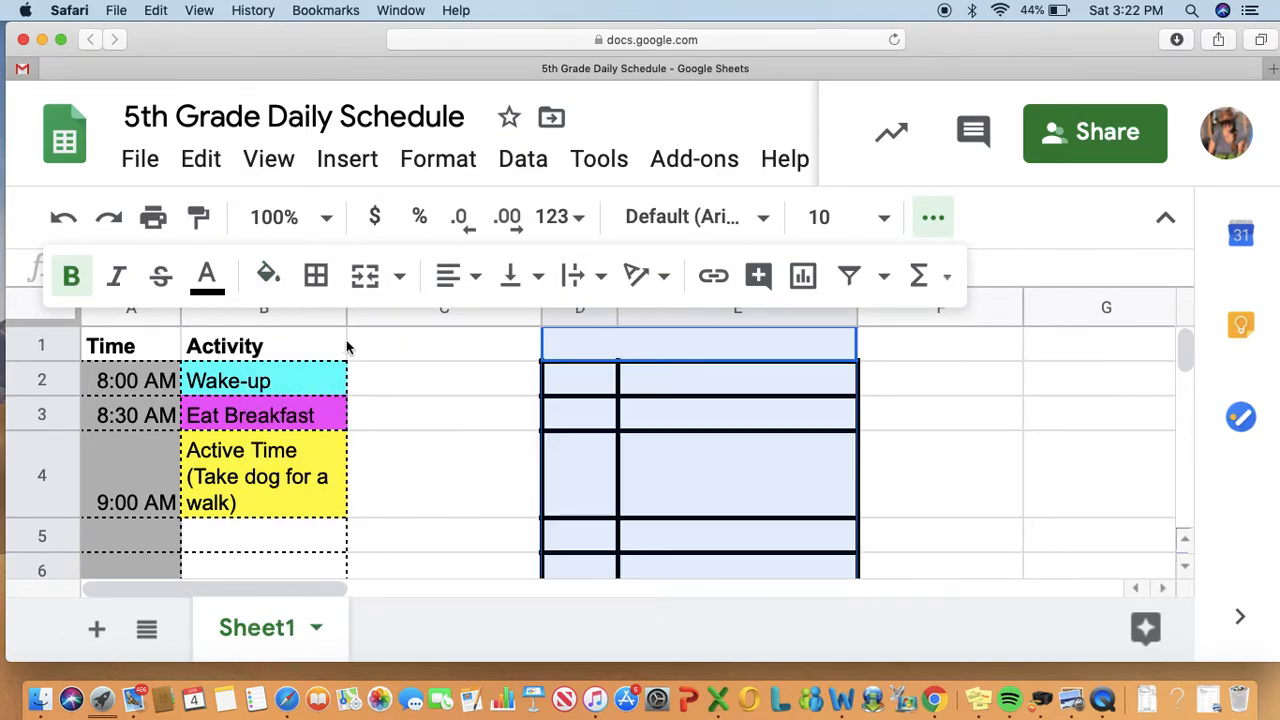
Step: Remove all borders from the emptied example area in columns D and E
left_click(316, 275)
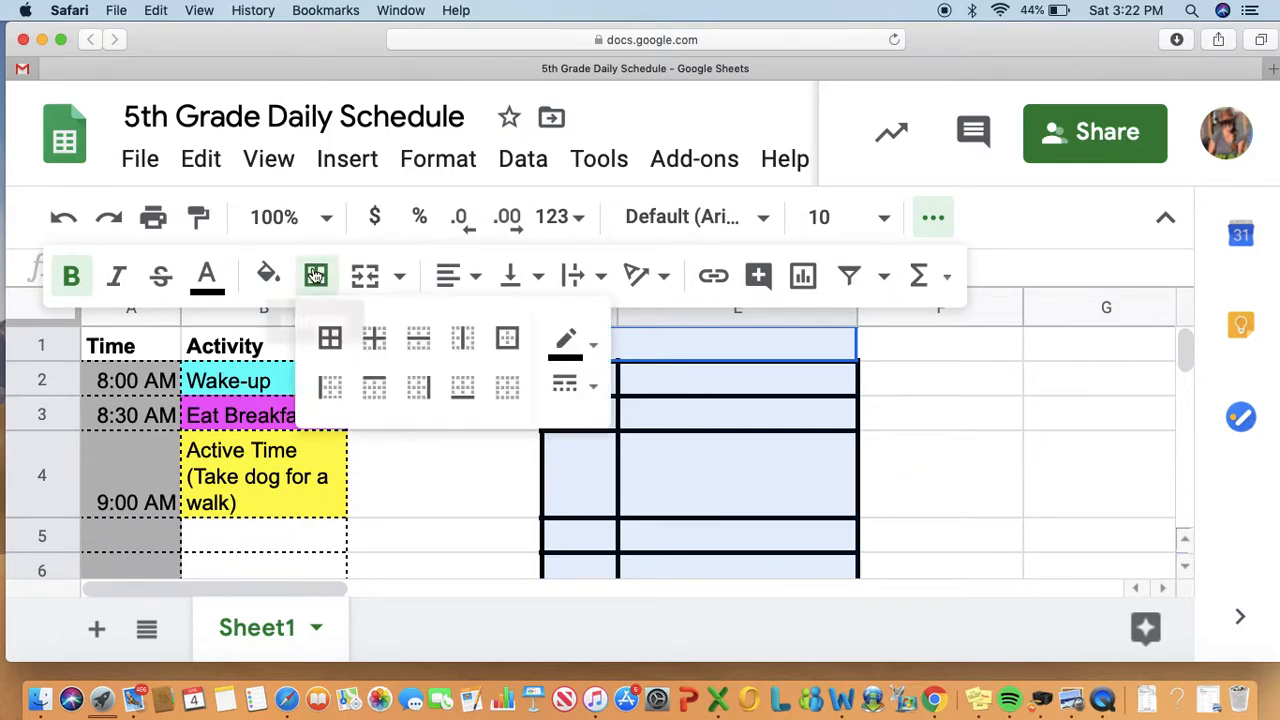
left_click(329, 339)
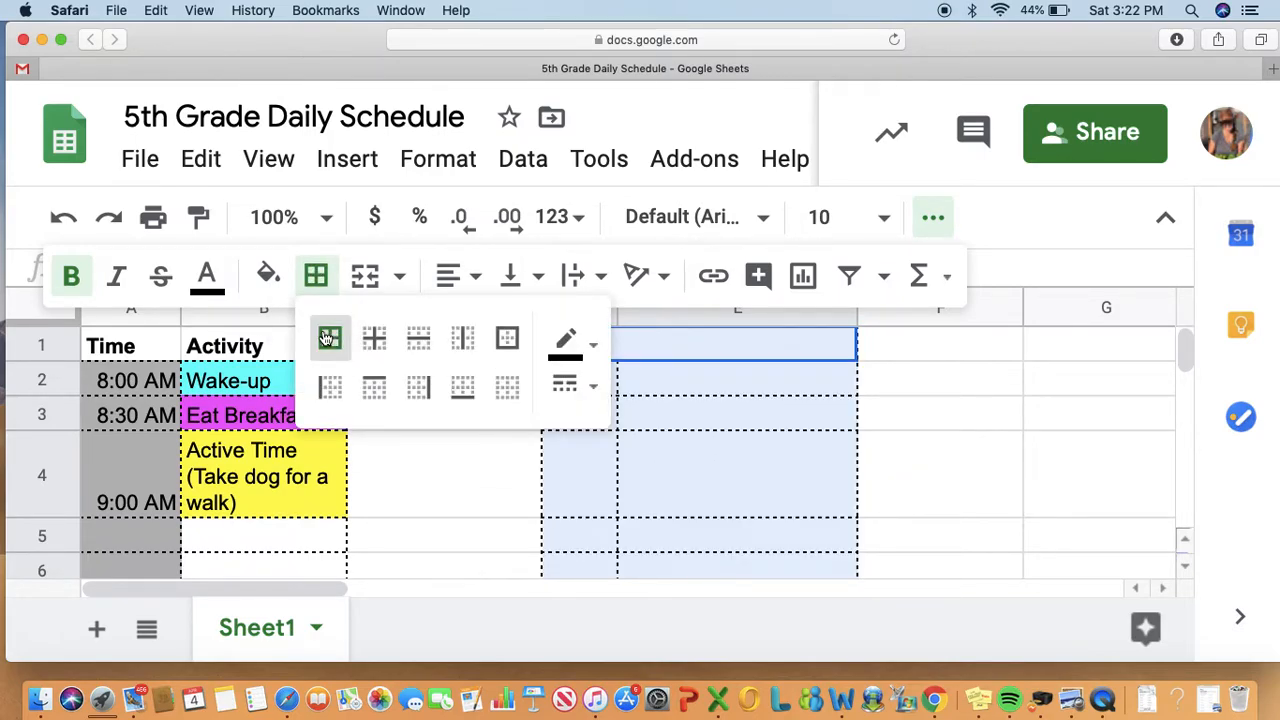
left_click(510, 388)
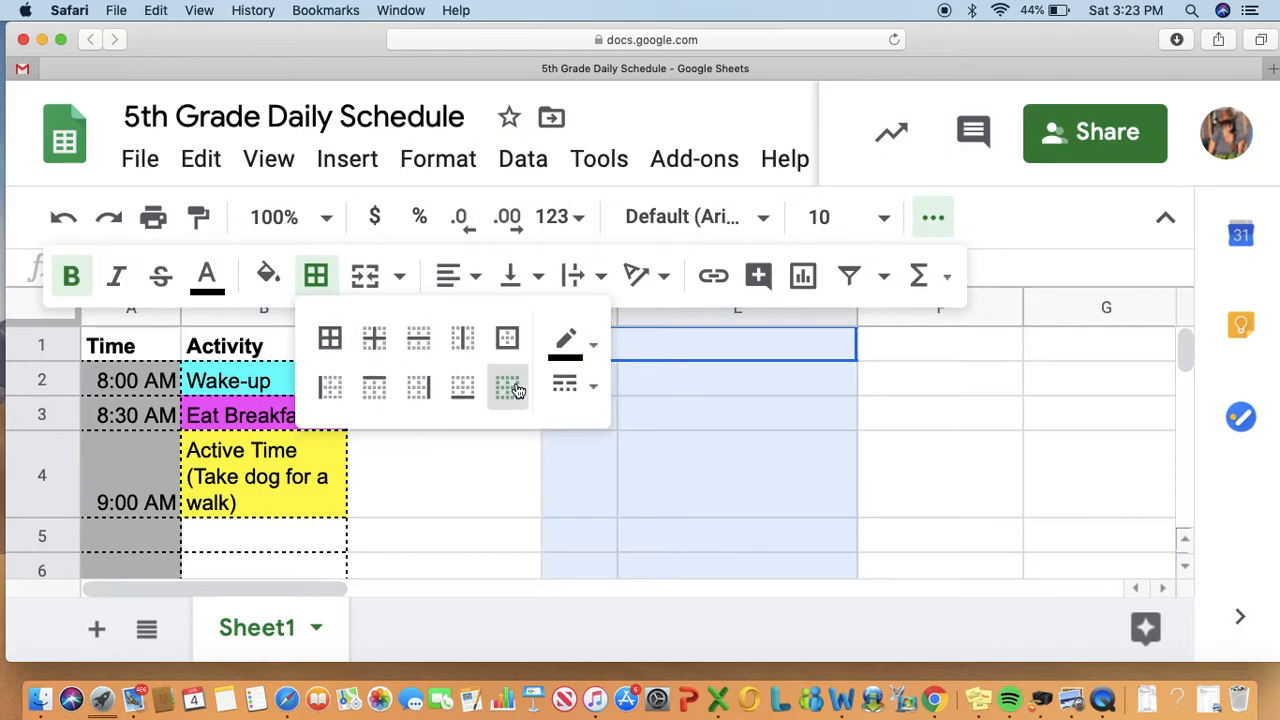
left_click(726, 511)
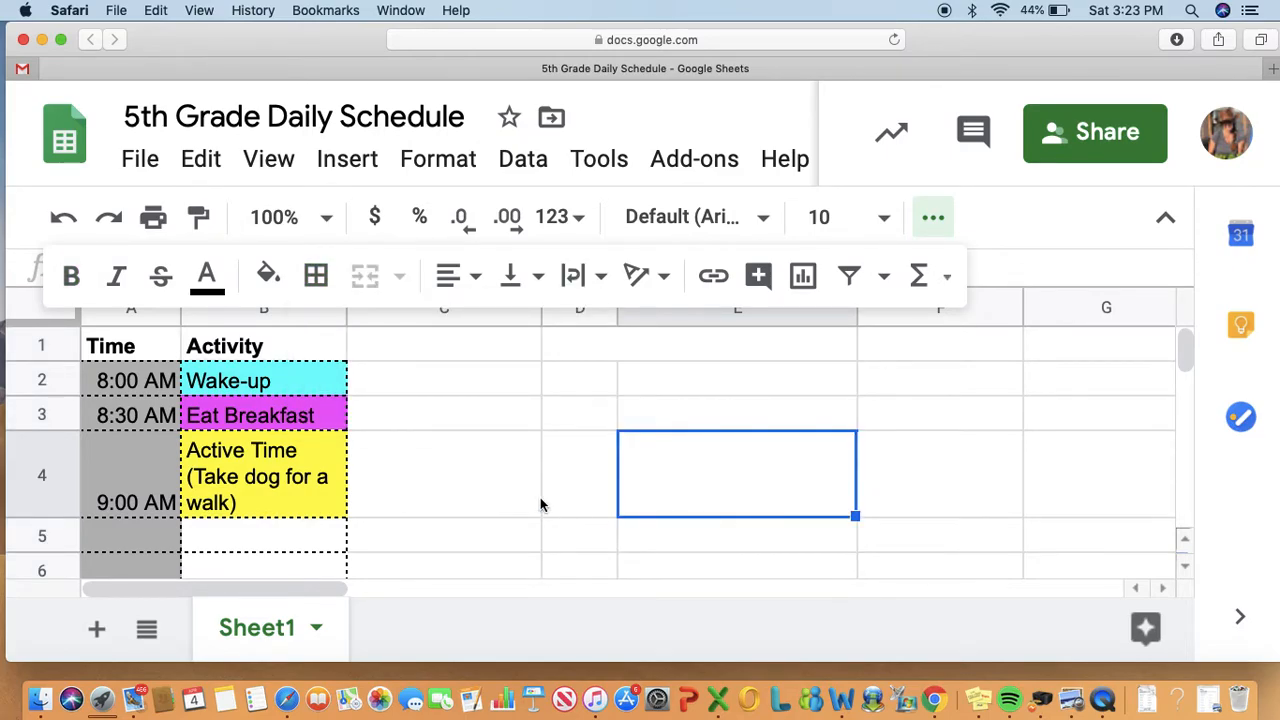
scroll(457, 460, "down", 5)
scroll(457, 460, "up", 3)
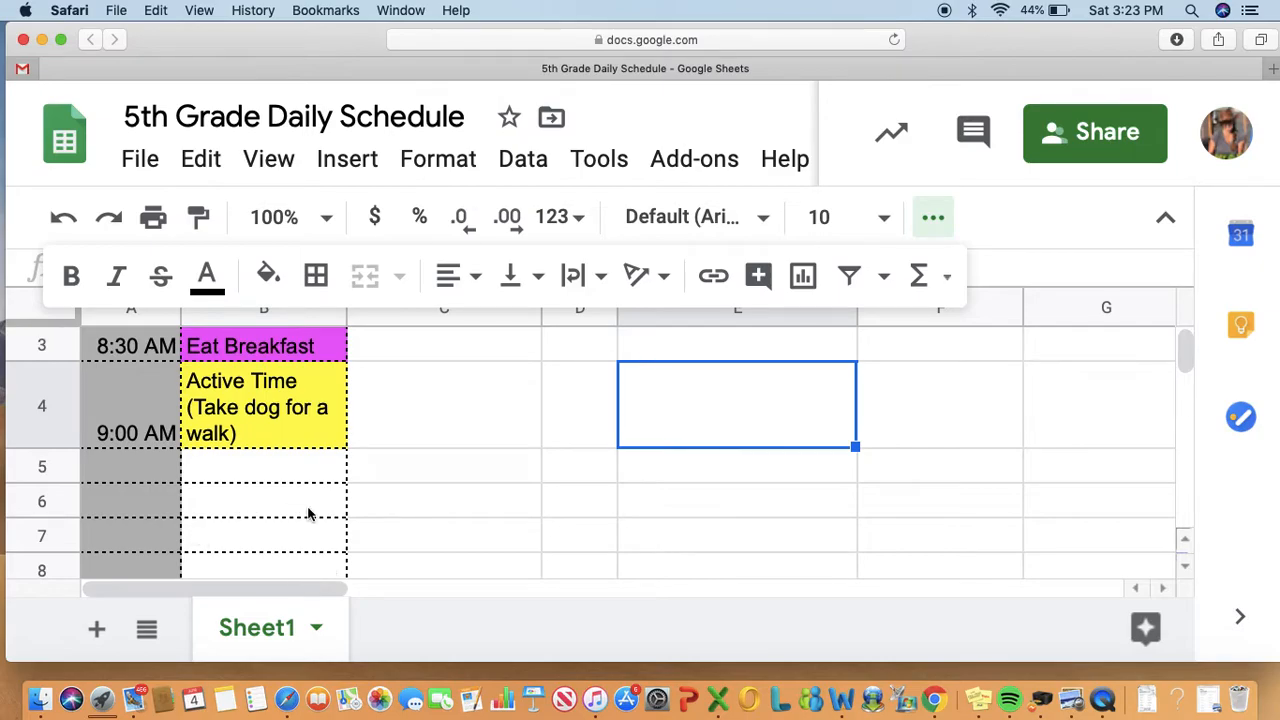
scroll(308, 514, "up", 2)
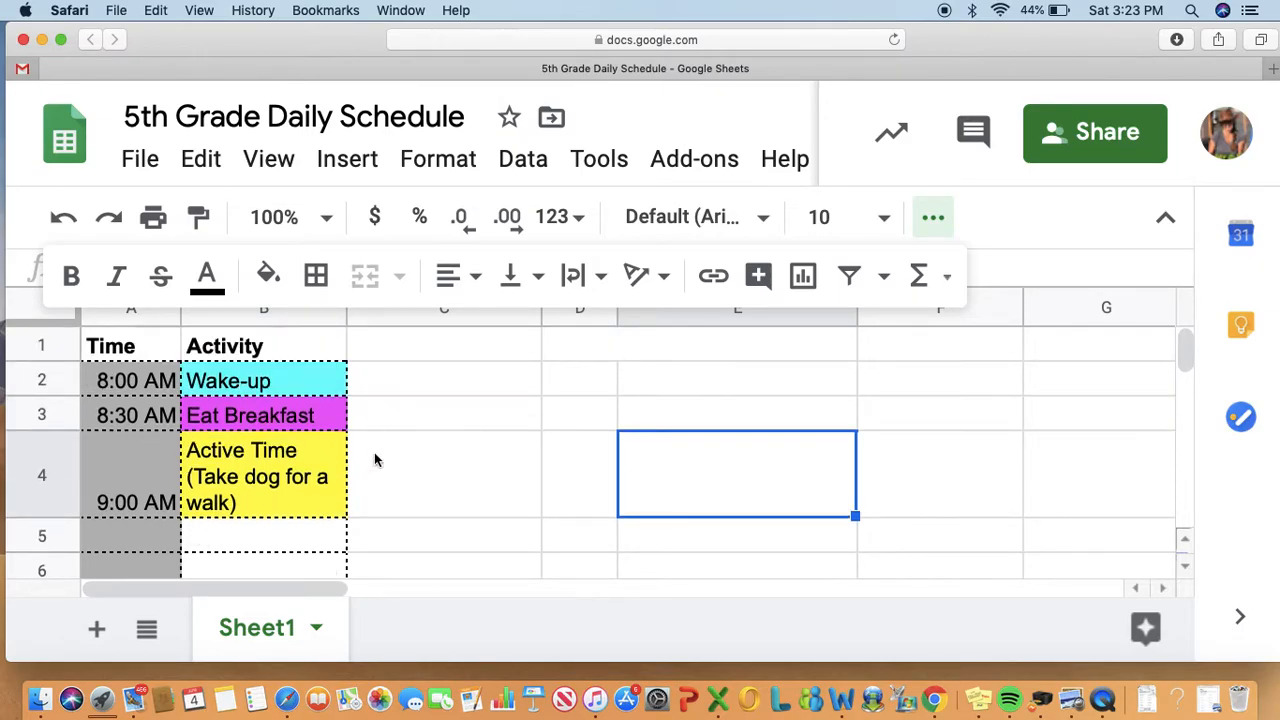
Step: Widen the Time and Activity columns and make the Eat Breakfast row slightly taller
left_click(293, 377)
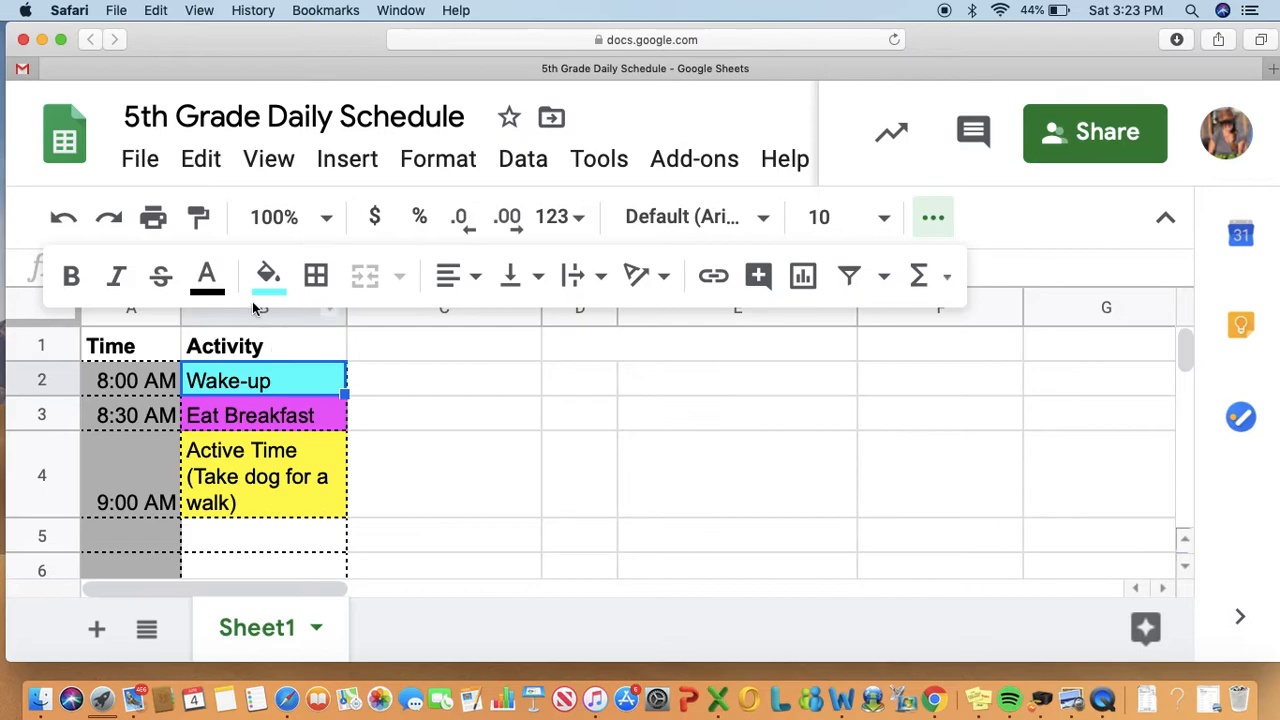
left_click(886, 232)
left_click(886, 232)
left_click_drag(346, 316, 465, 316)
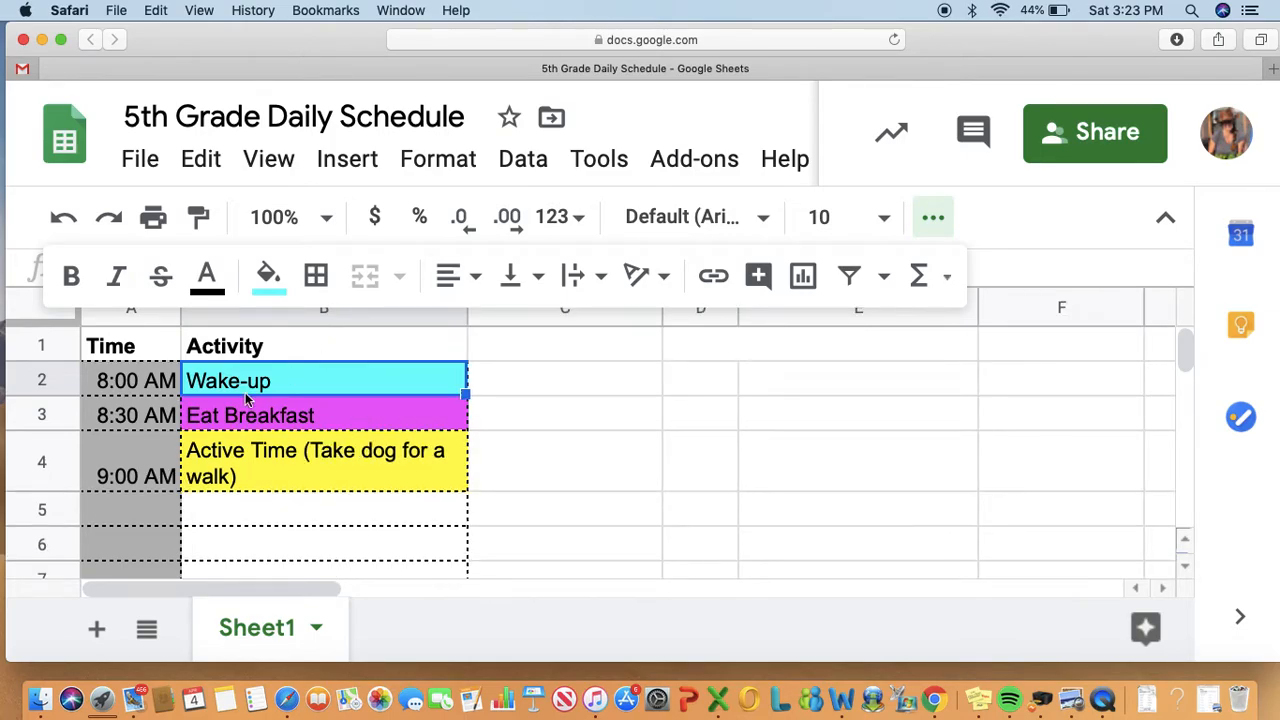
left_click_drag(180, 315, 203, 315)
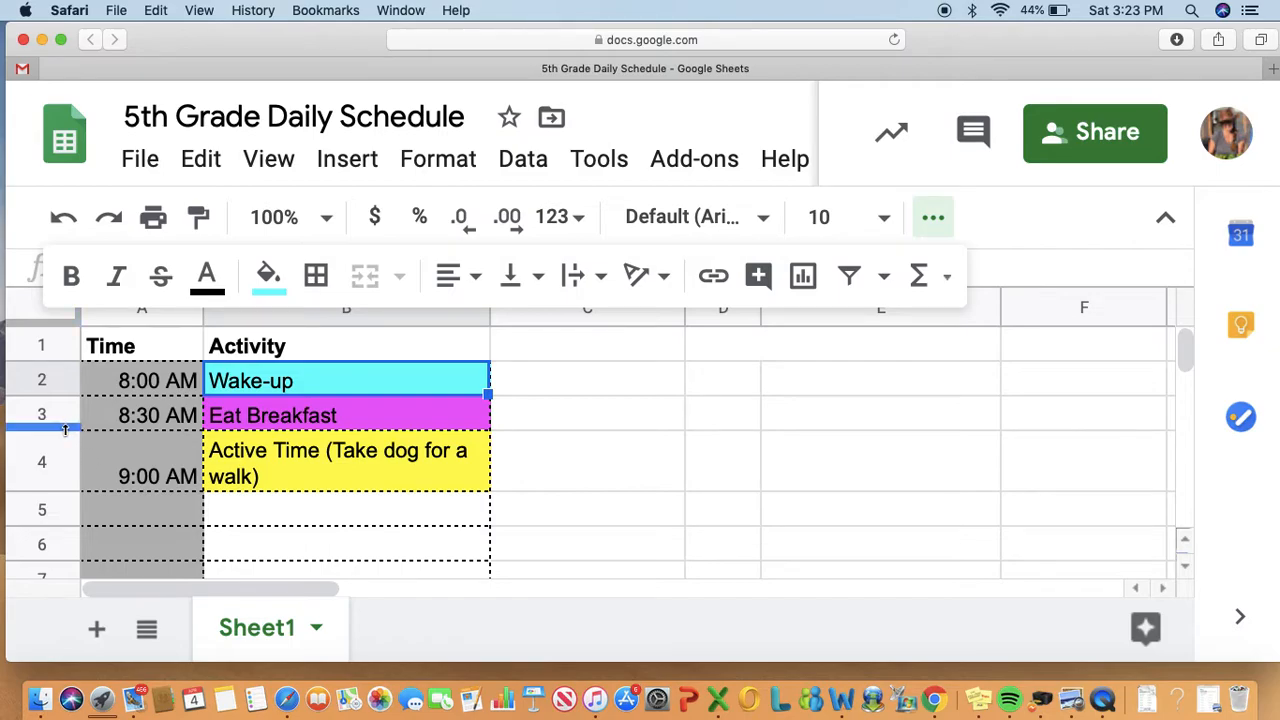
left_click_drag(65, 430, 65, 445)
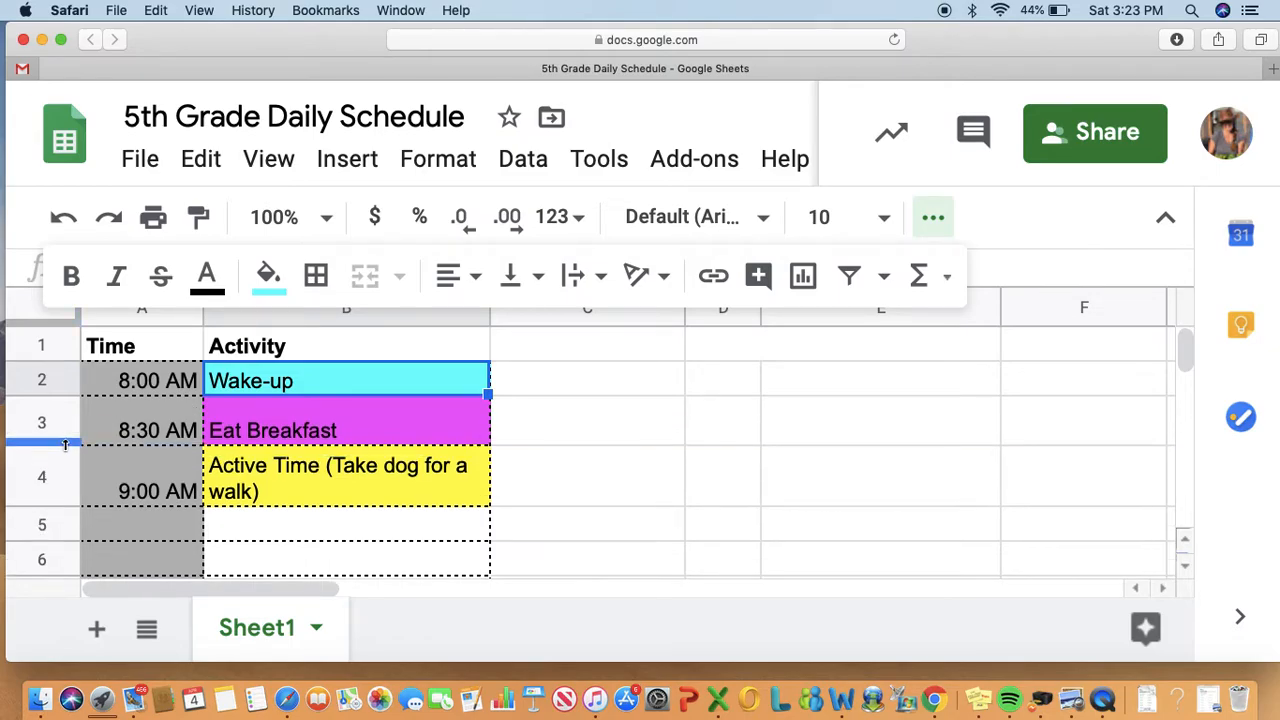
left_click(536, 492)
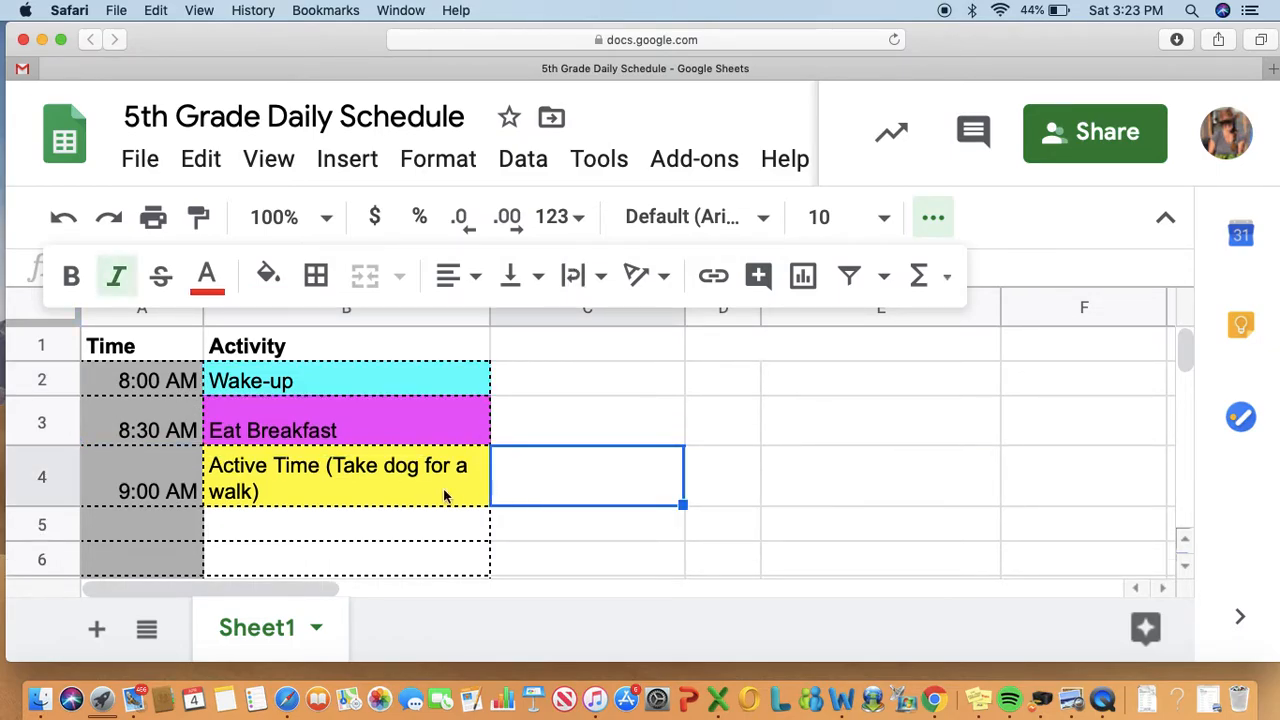
Step: Enter the heading "Notes:" in cell C1 and open cell C3 beside Eat Breakfast for editing
left_click(551, 350)
type("Notes:")
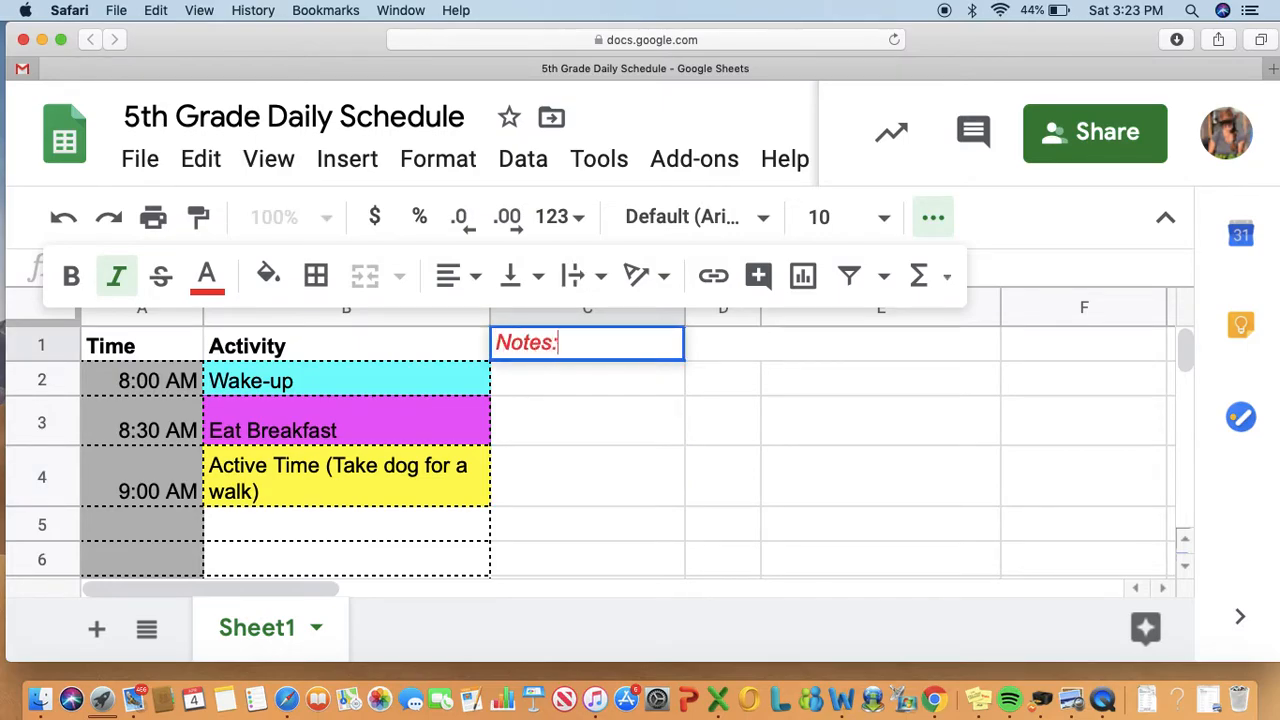
left_click(575, 404)
scroll(575, 404, "down", 3)
scroll(574, 405, "up", 3)
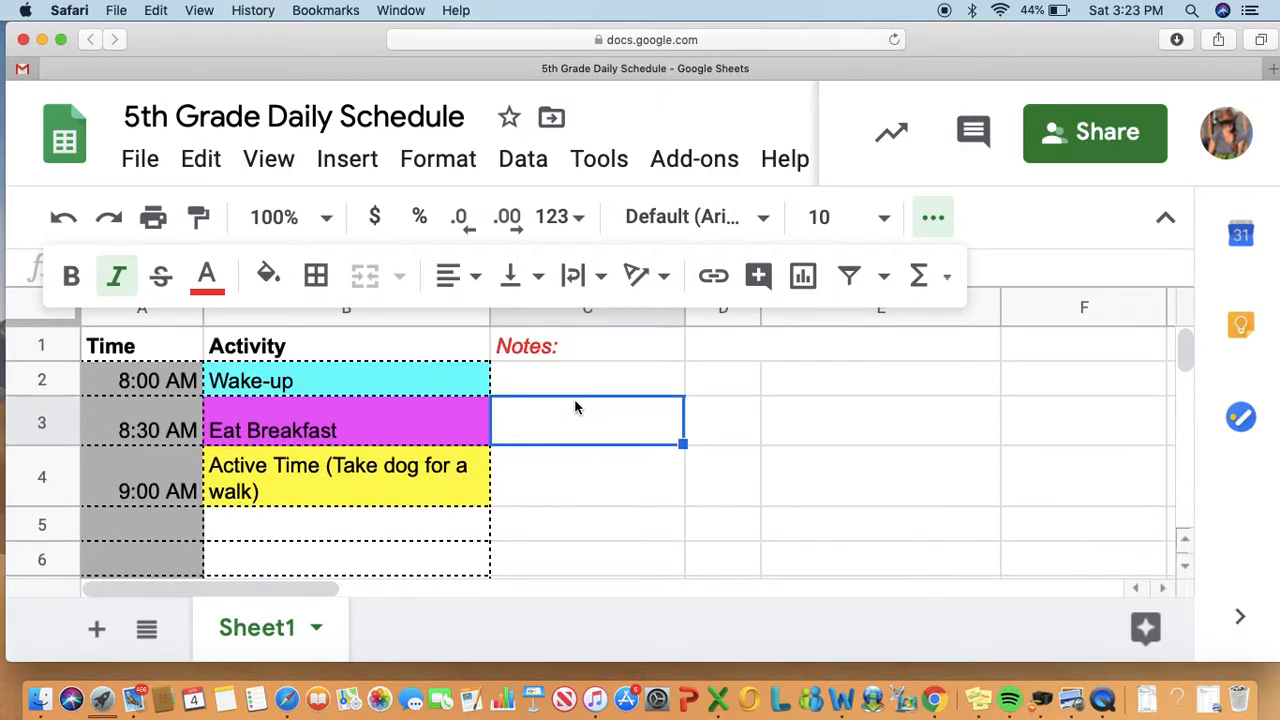
left_click(565, 366)
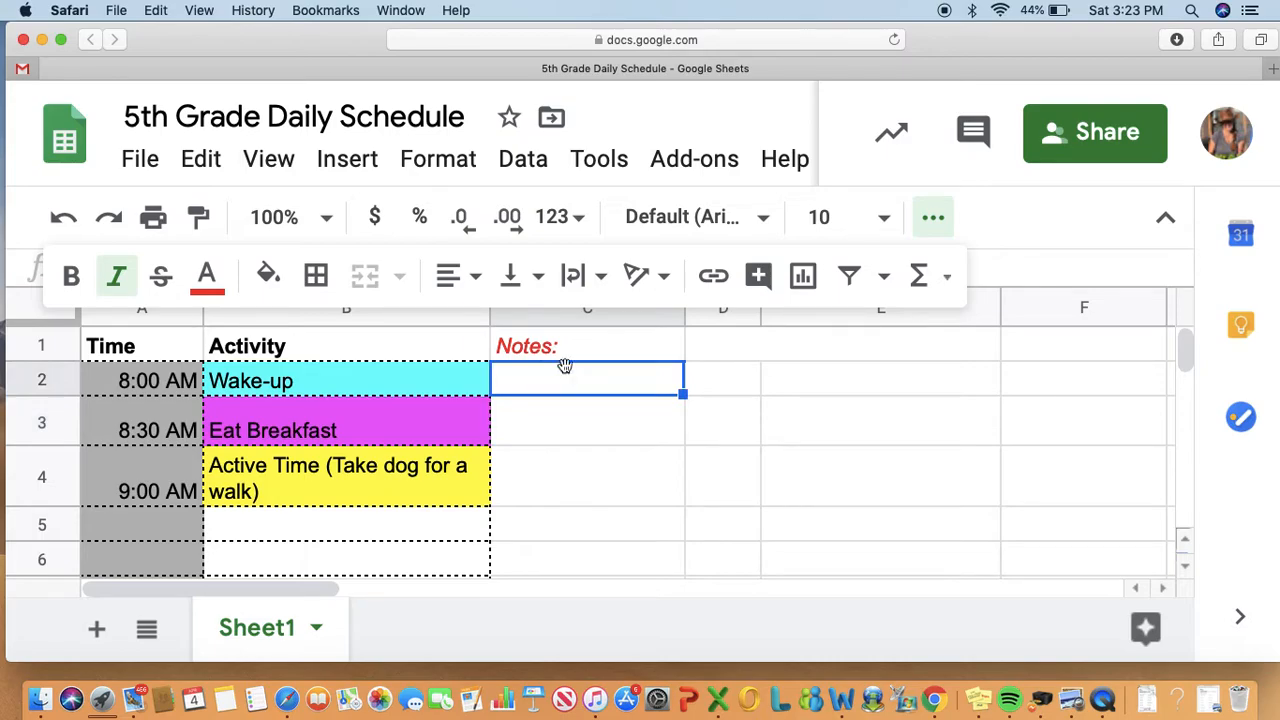
left_click(591, 417)
double_click(584, 421)
type("Saturda")
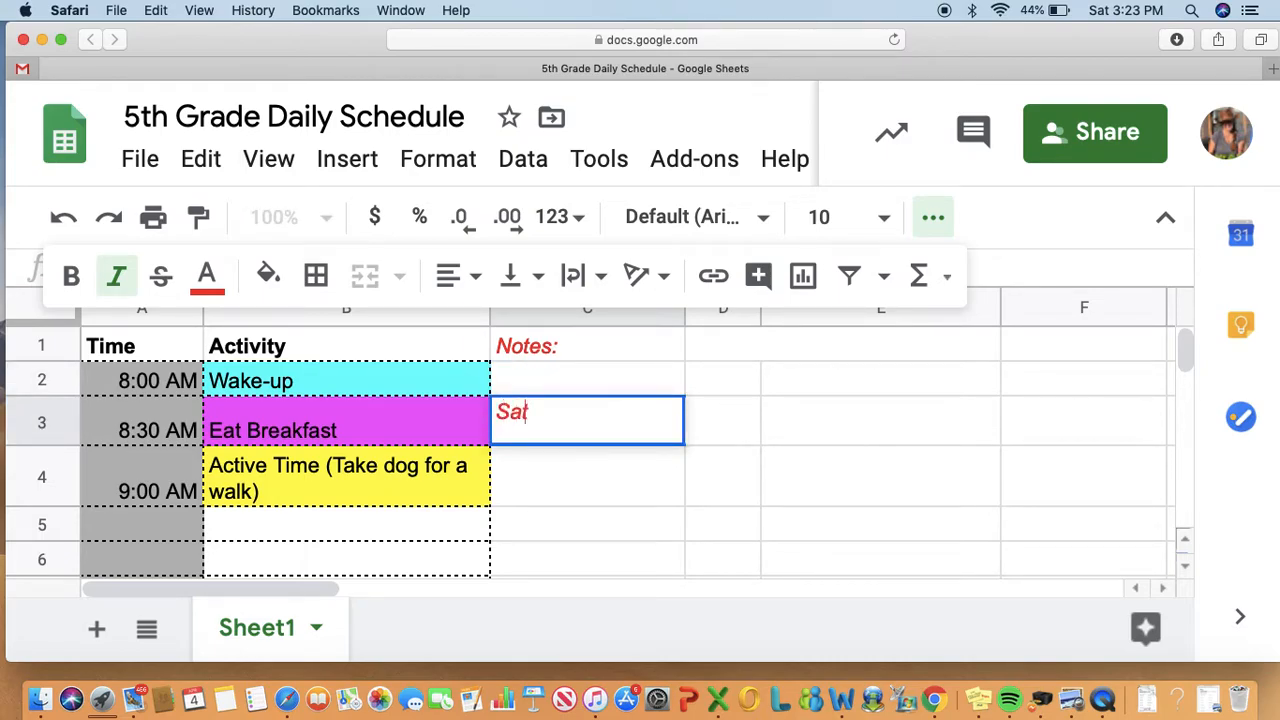
key("BackSpace")
key("BackSpace")
key("BackSpace")
key("BackSpace")
key("BackSpace")
key("BackSpace")
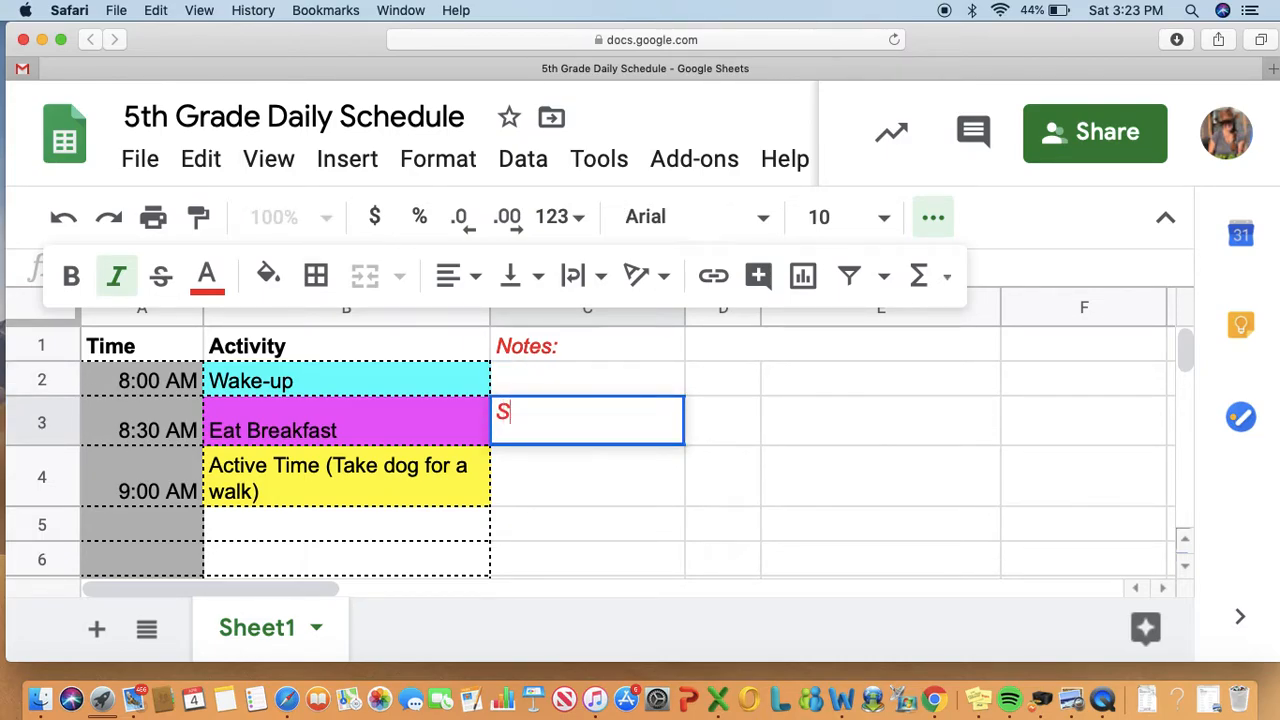
Step: Enter the note "Tuesdays, my family does a zoom breakfast meeting" in cell C3
type("Tuesa")
type("ays")
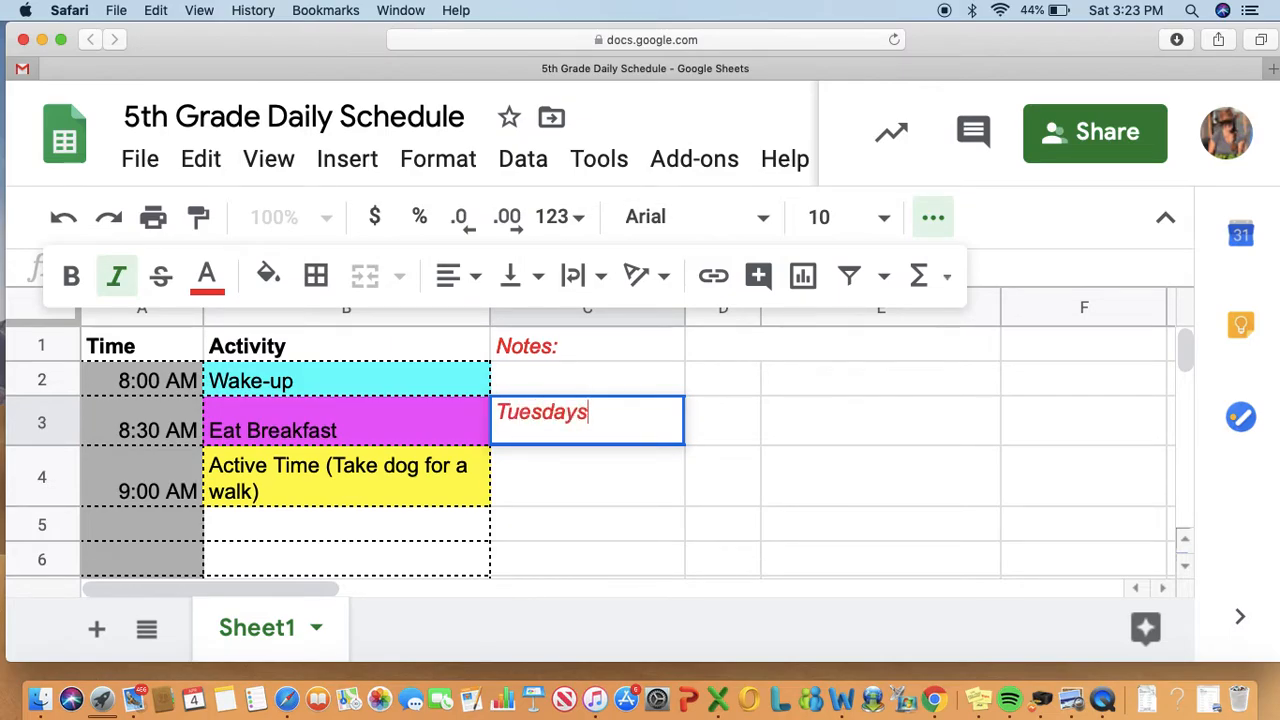
type(", my family ")
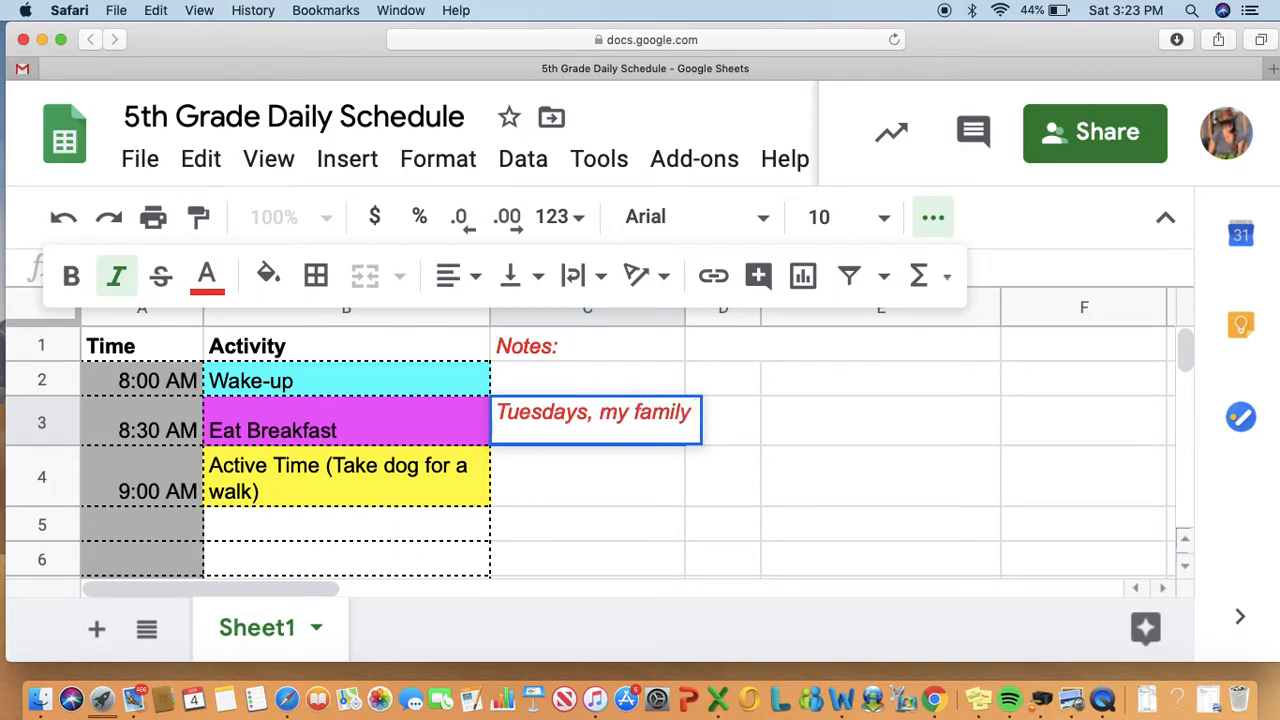
type("does a ")
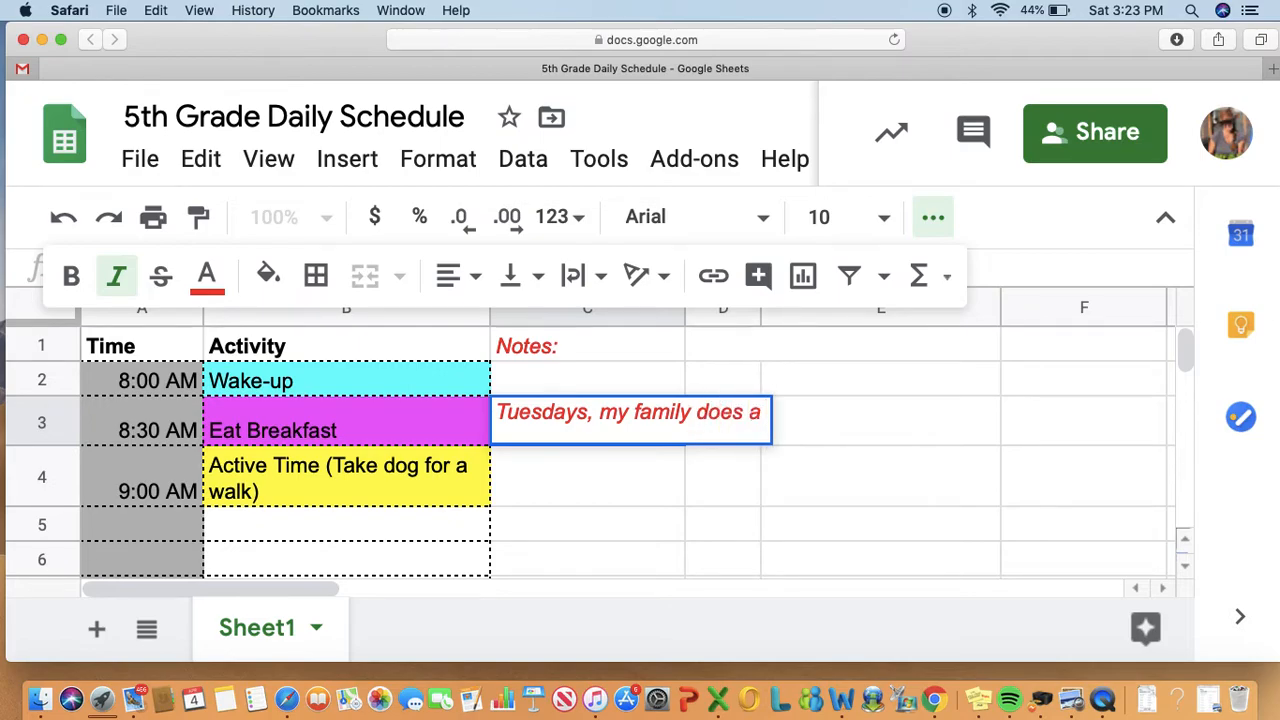
type("zoom breakfas")
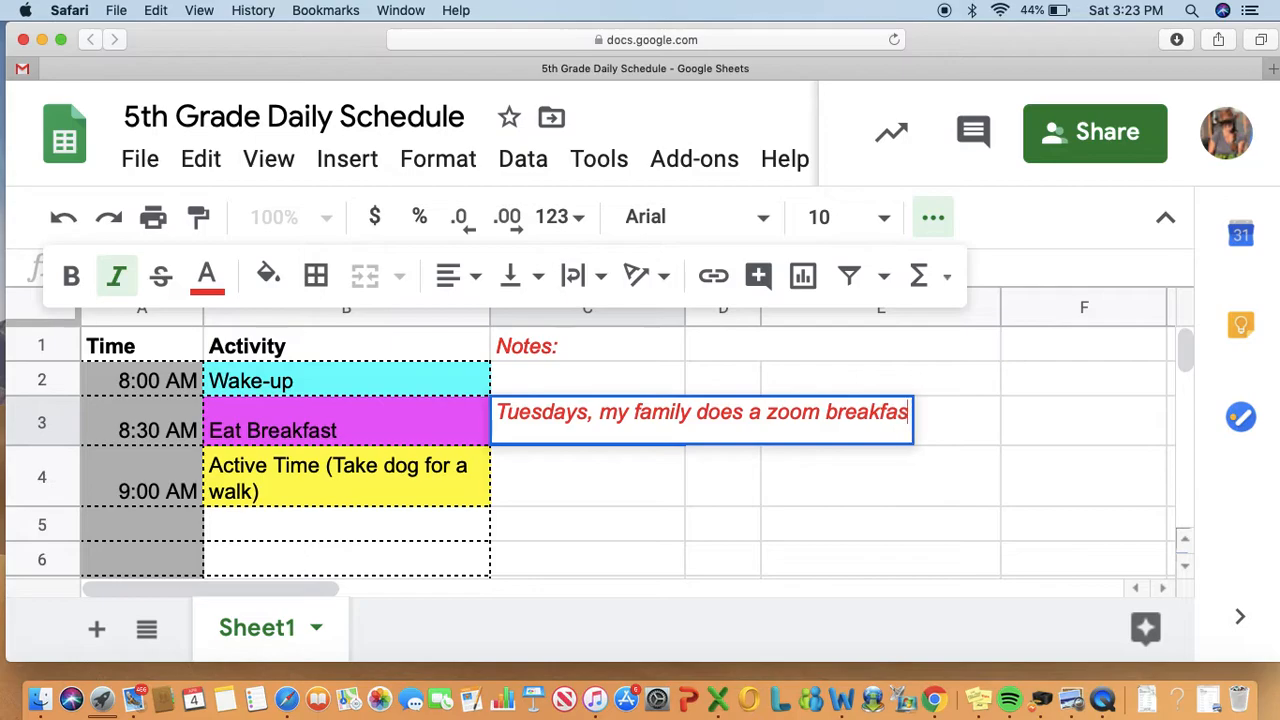
type("t meeting")
scroll(593, 574, "right", 5)
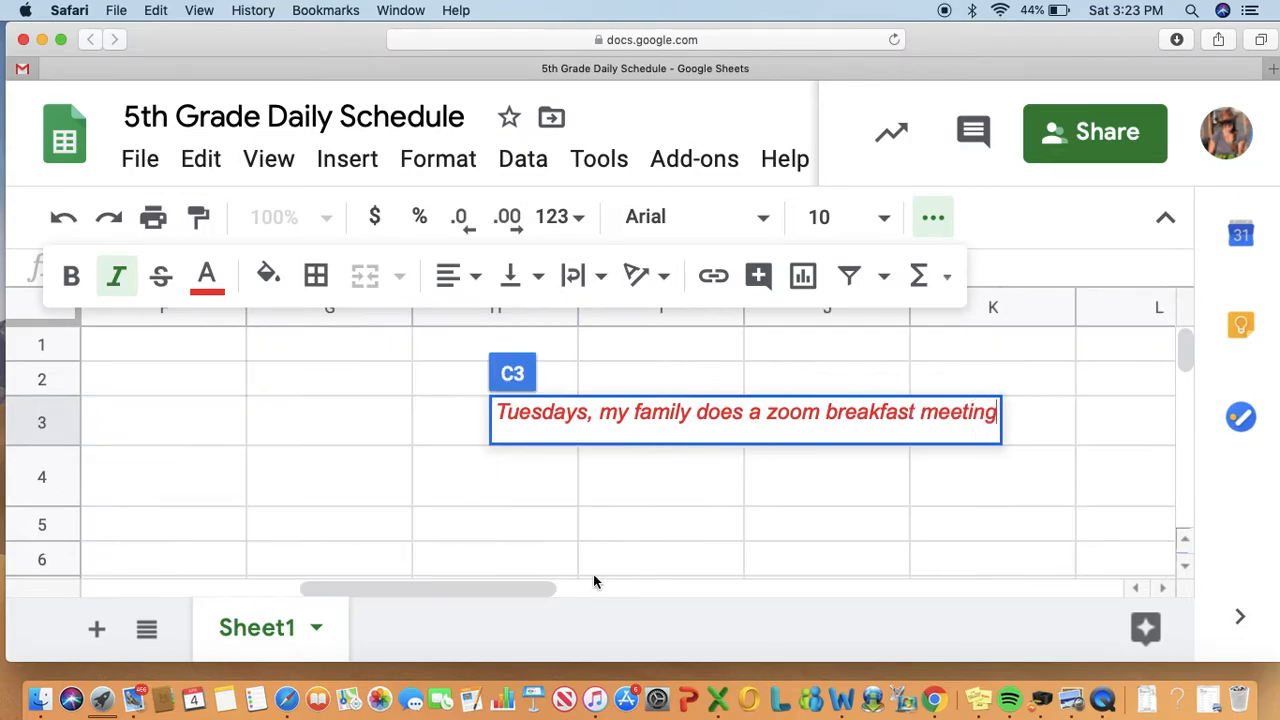
left_click(591, 503)
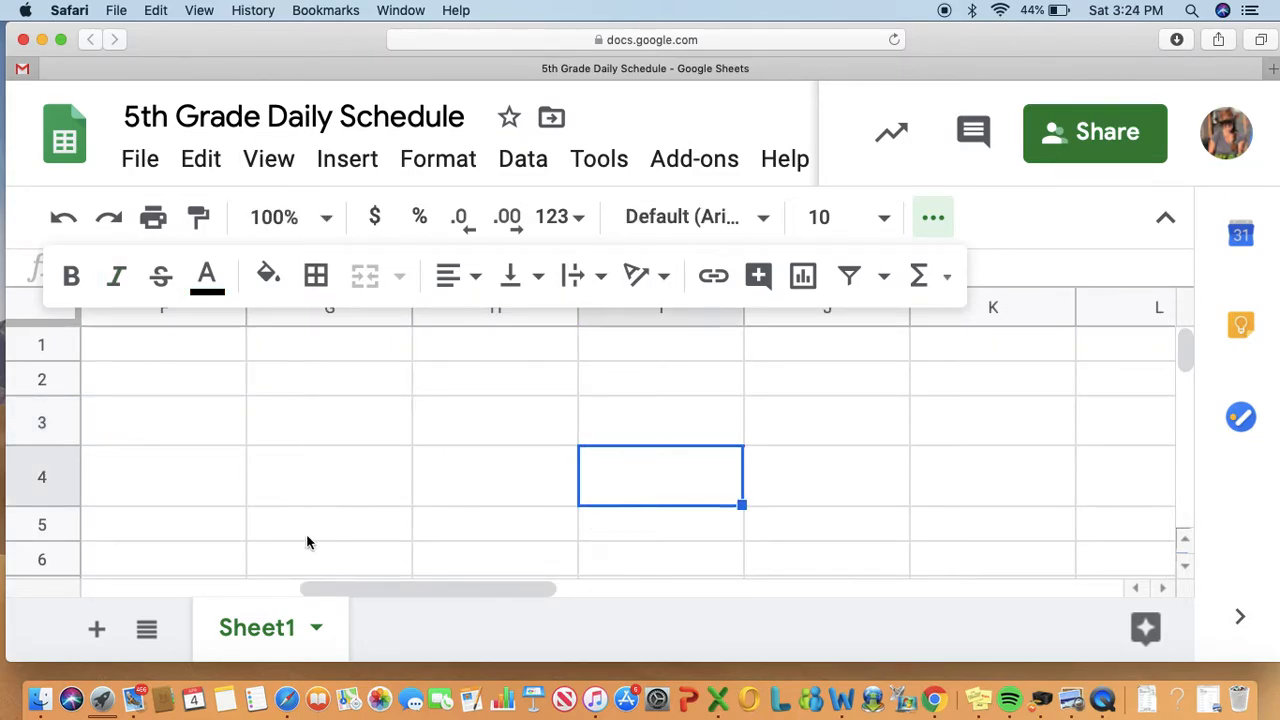
Step: Apply text wrapping to the note in cell C3 and increase row 3's height to fit its full text
scroll(307, 542, "right", 5)
scroll(306, 537, "left", 10)
scroll(306, 537, "down", 1)
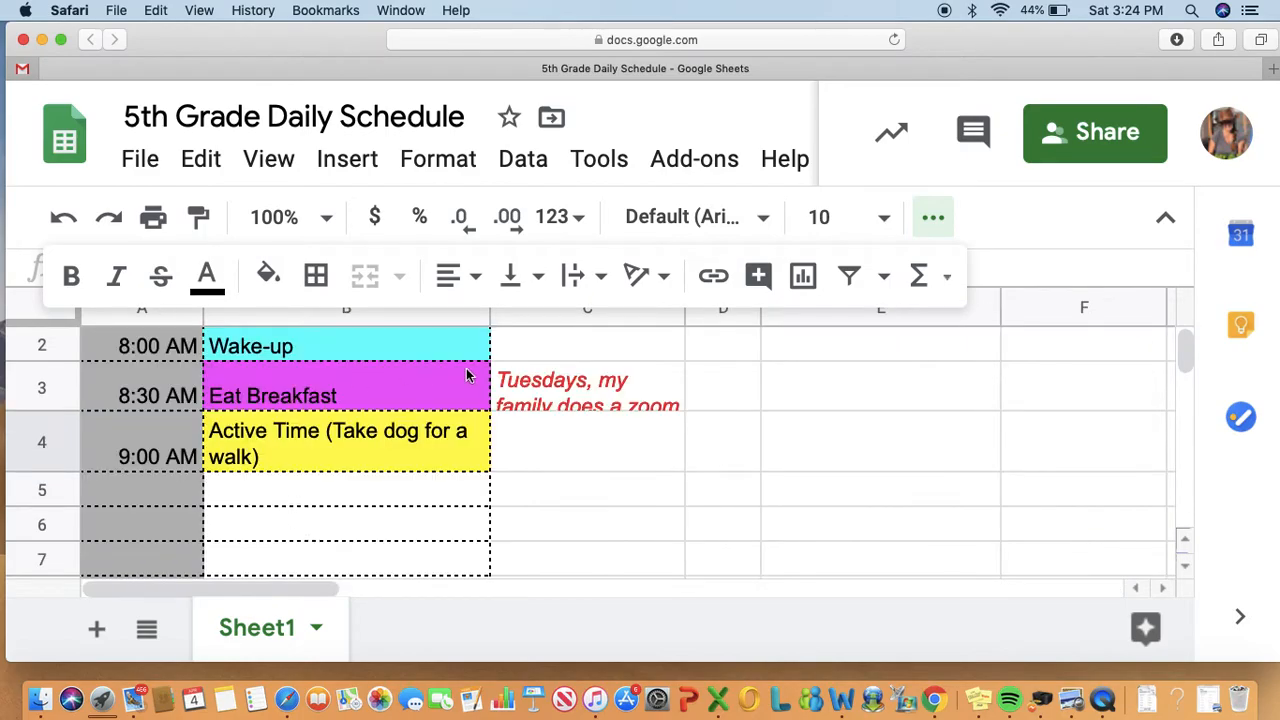
scroll(659, 447, "up", 1)
left_click(659, 435)
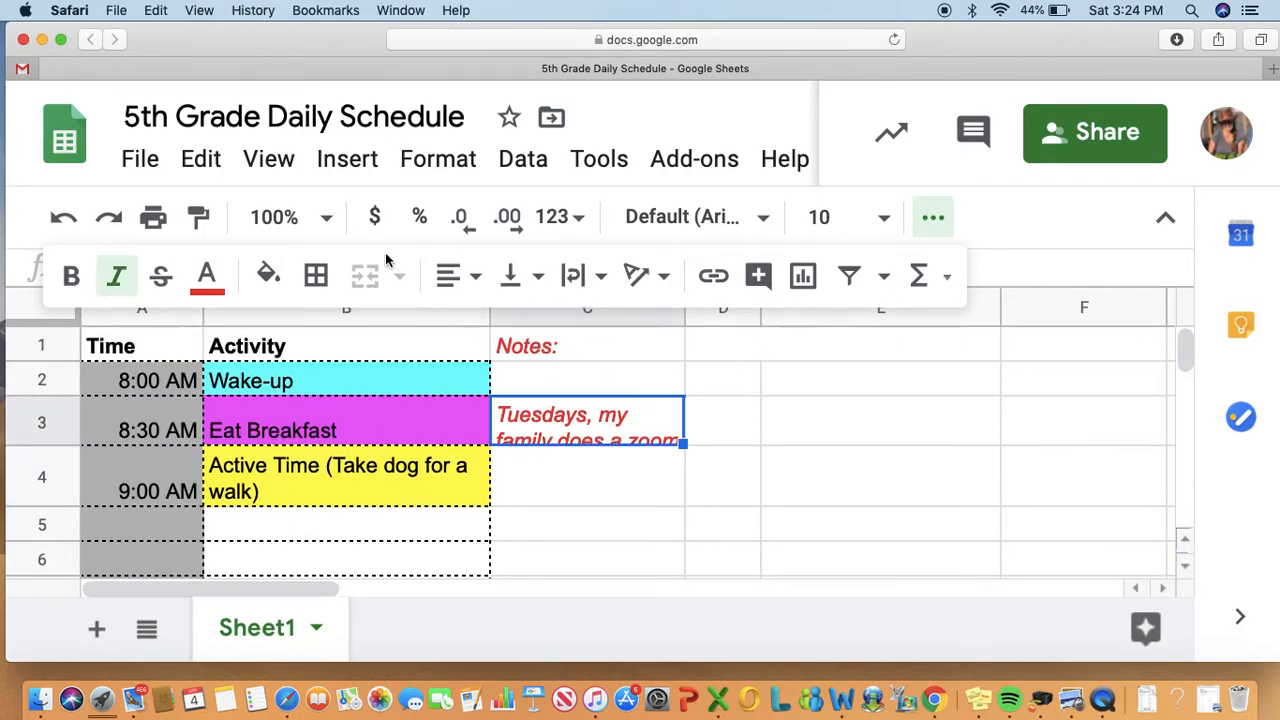
left_click(430, 160)
mouse_move(565, 518)
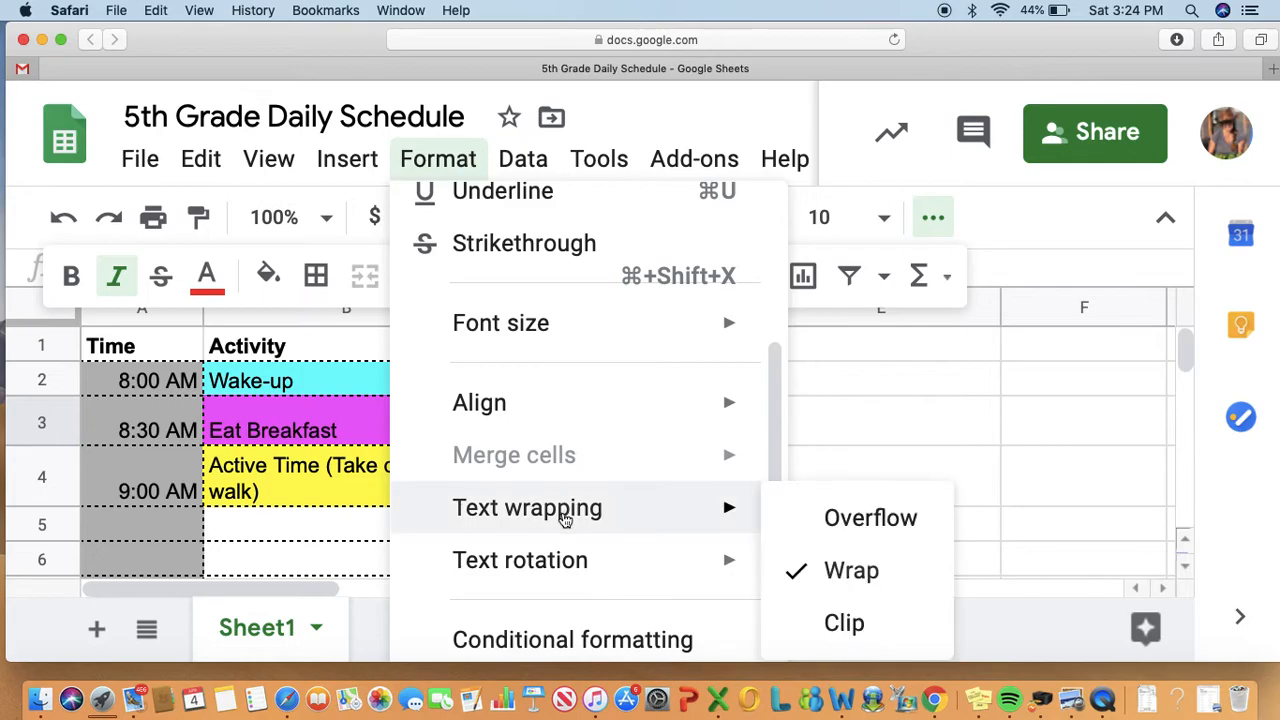
left_click(855, 572)
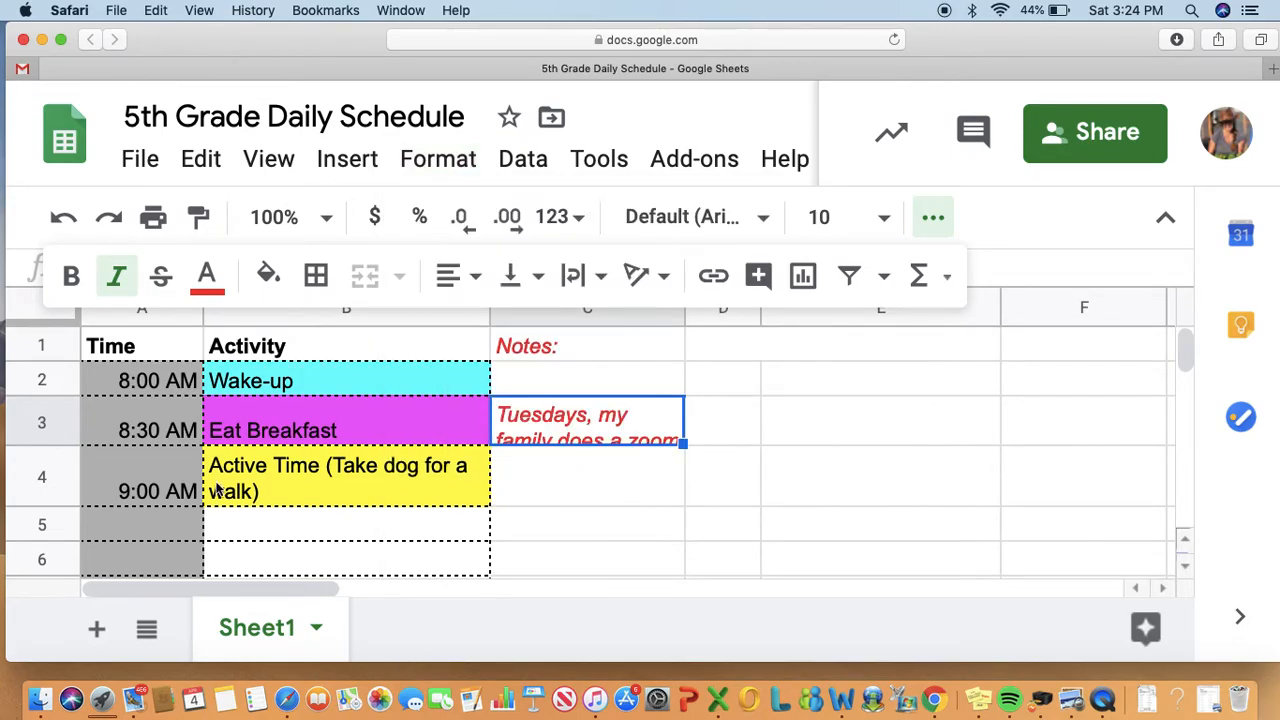
left_click_drag(60, 444, 61, 481)
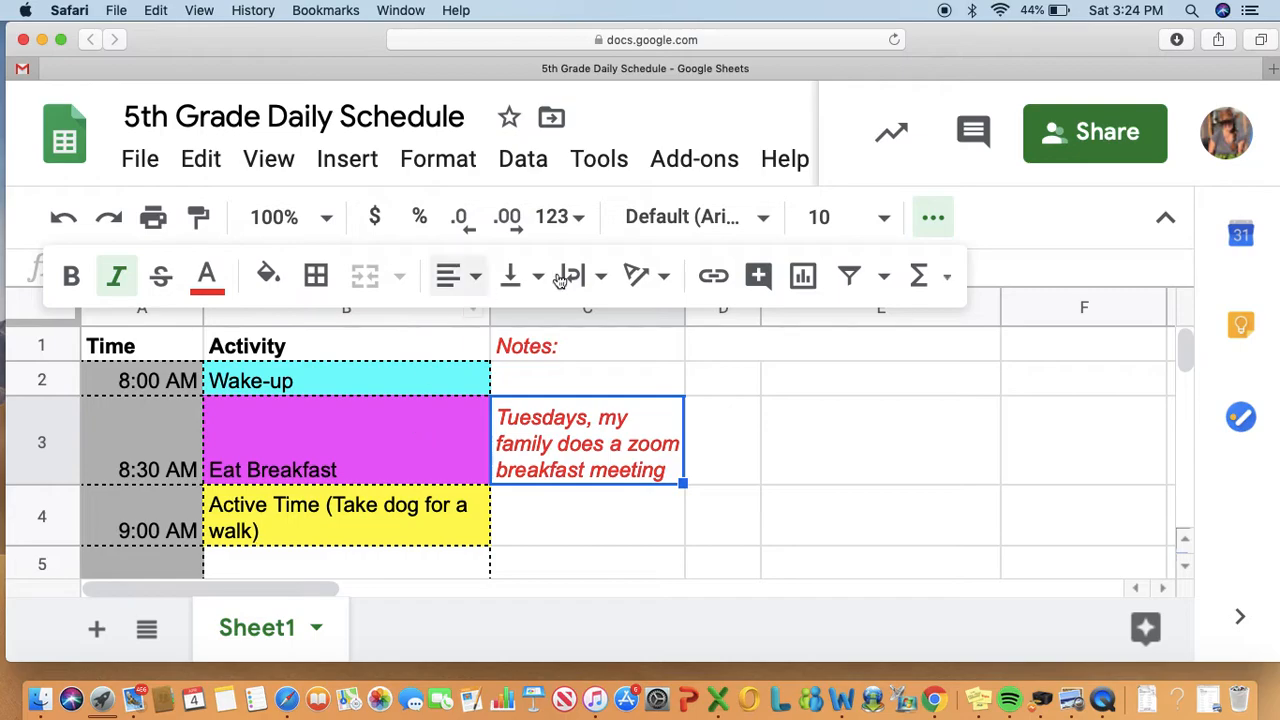
left_click(449, 383)
left_click(444, 419)
scroll(444, 420, "down", 1)
scroll(445, 428, "up", 1)
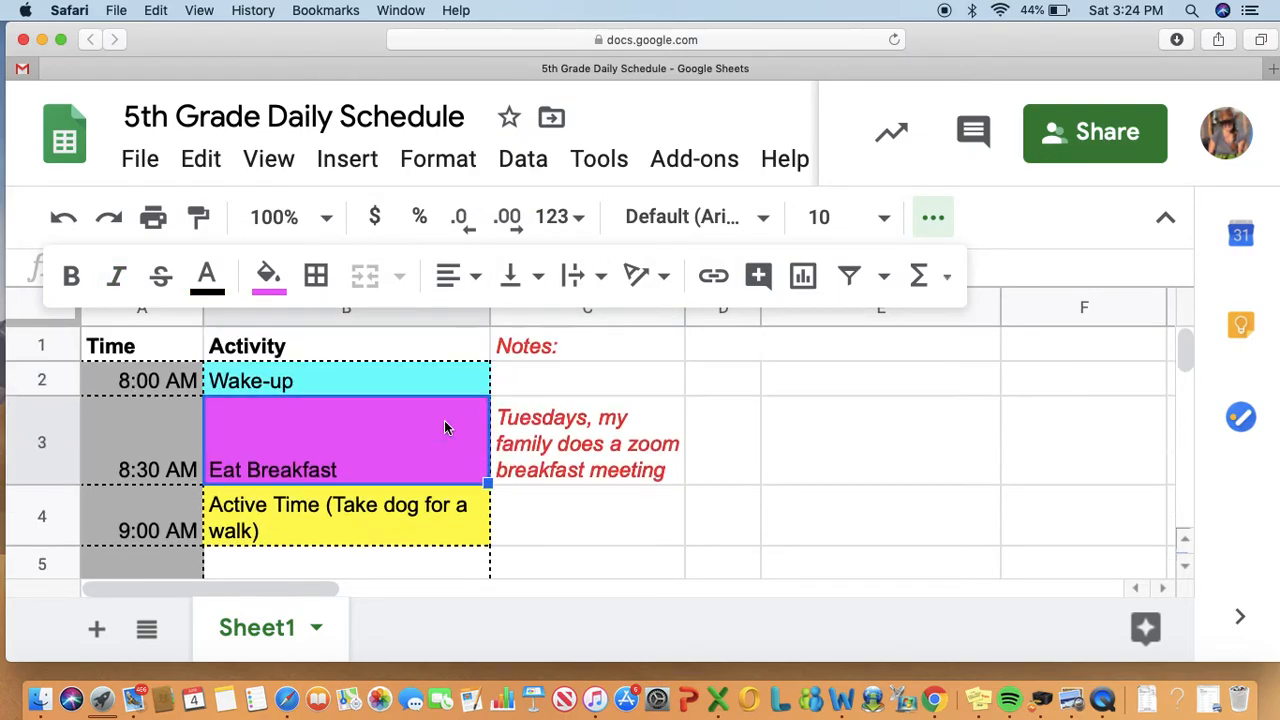
left_click(556, 392)
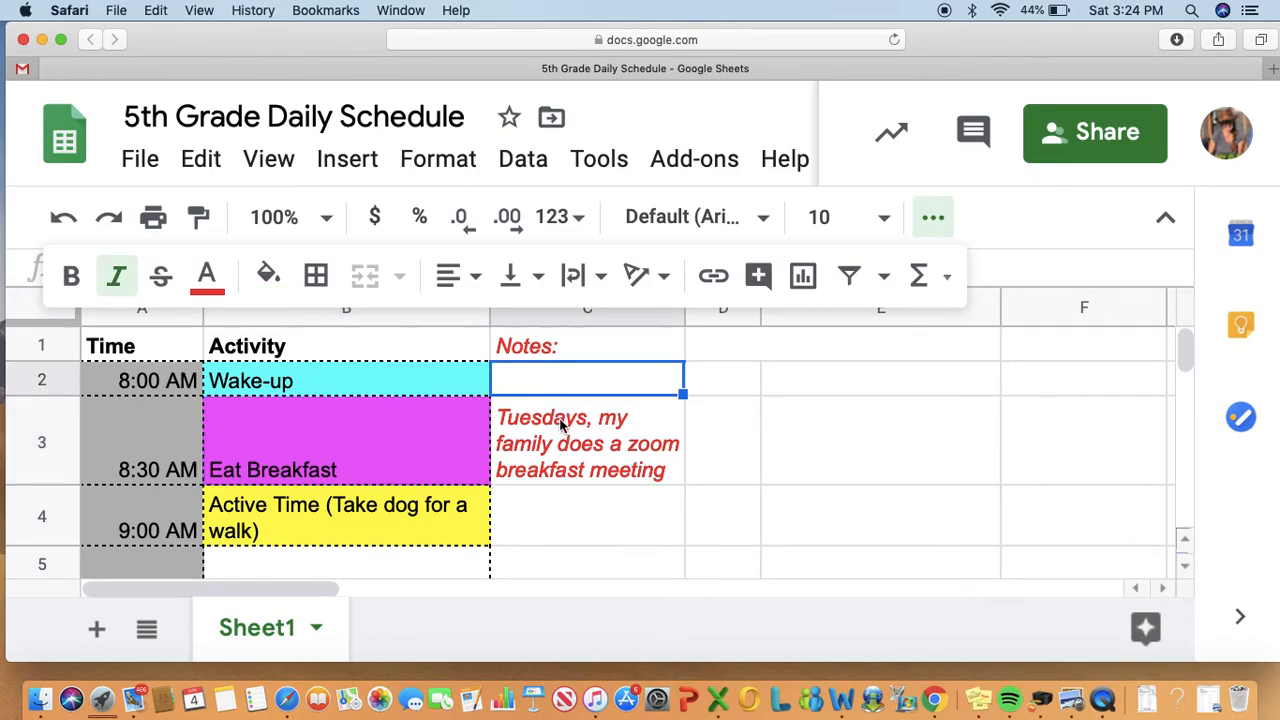
left_click(561, 425)
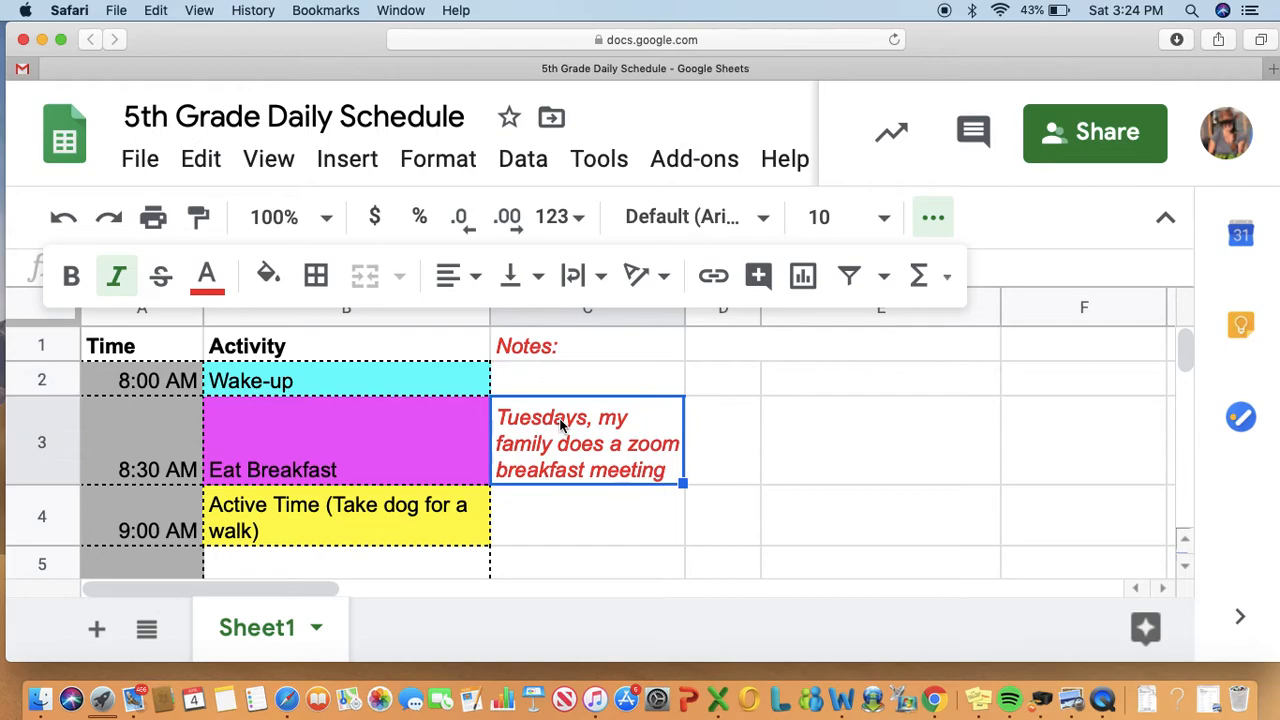